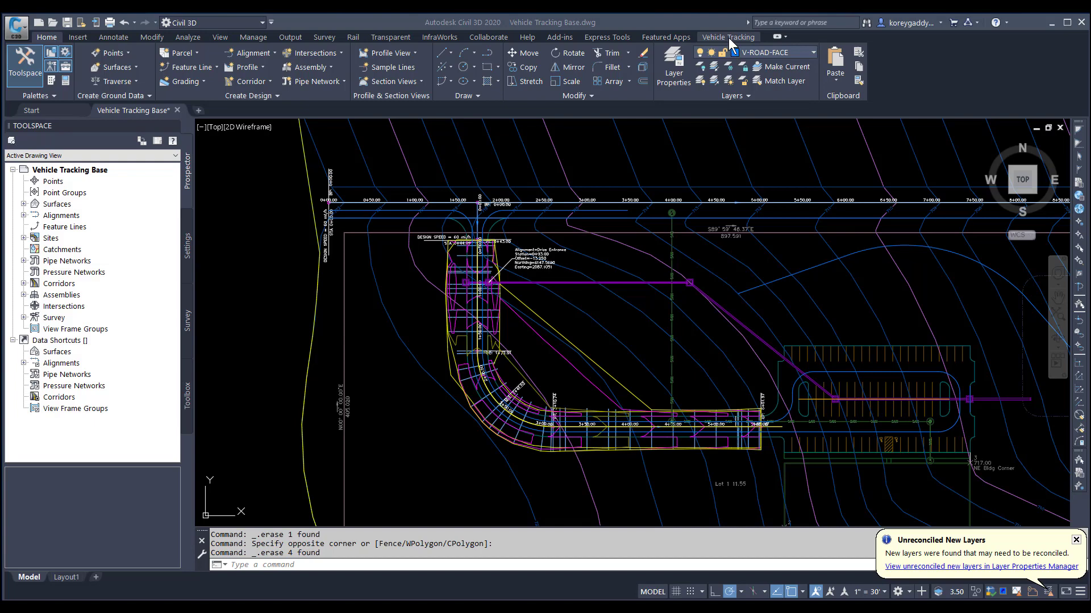
# - Cancel the pending vehicle prompt and show the AutoDrive Arc options on the Swept Paths panel
pyautogui.click(728, 38)
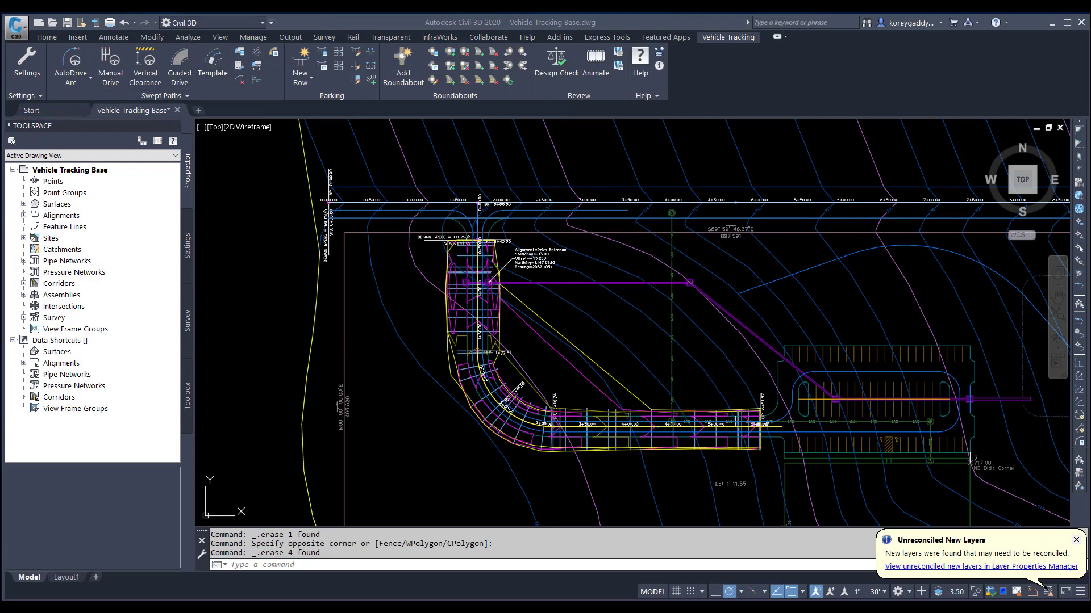
pyautogui.press('Escape')
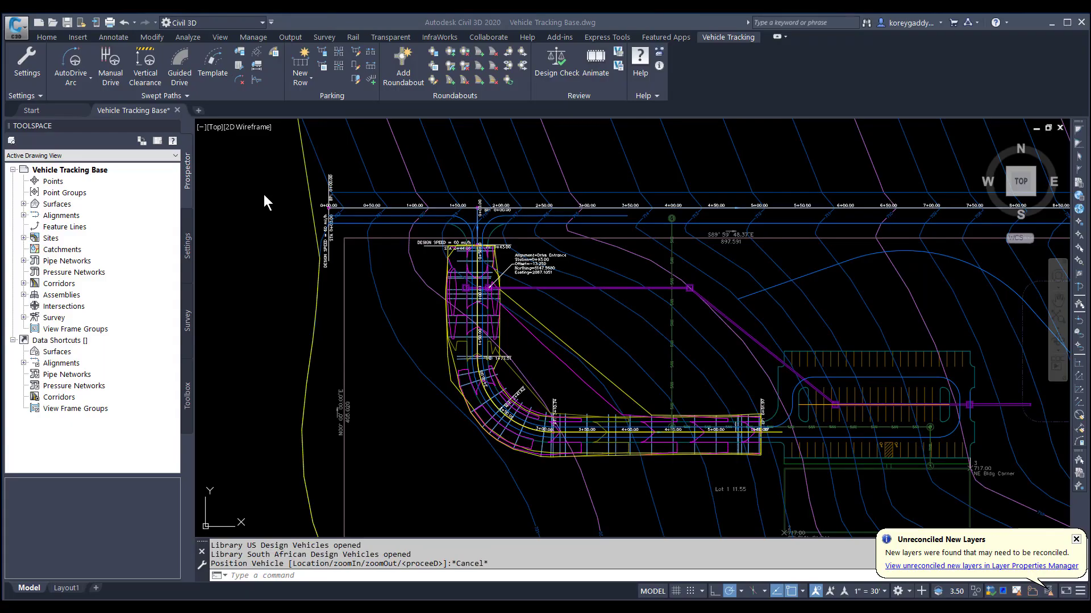
pyautogui.click(86, 81)
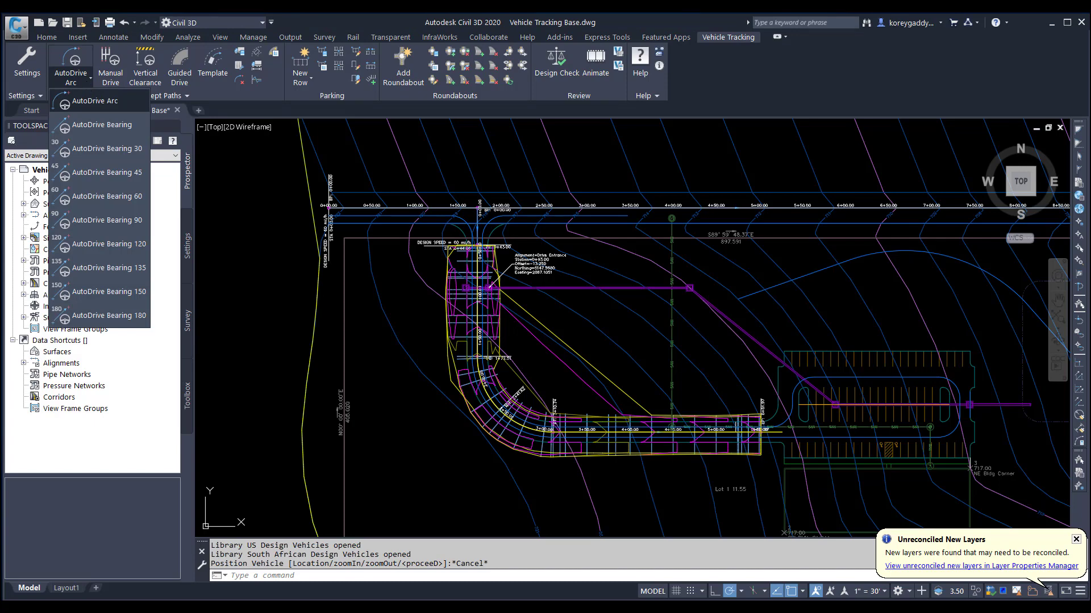
pyautogui.click(90, 76)
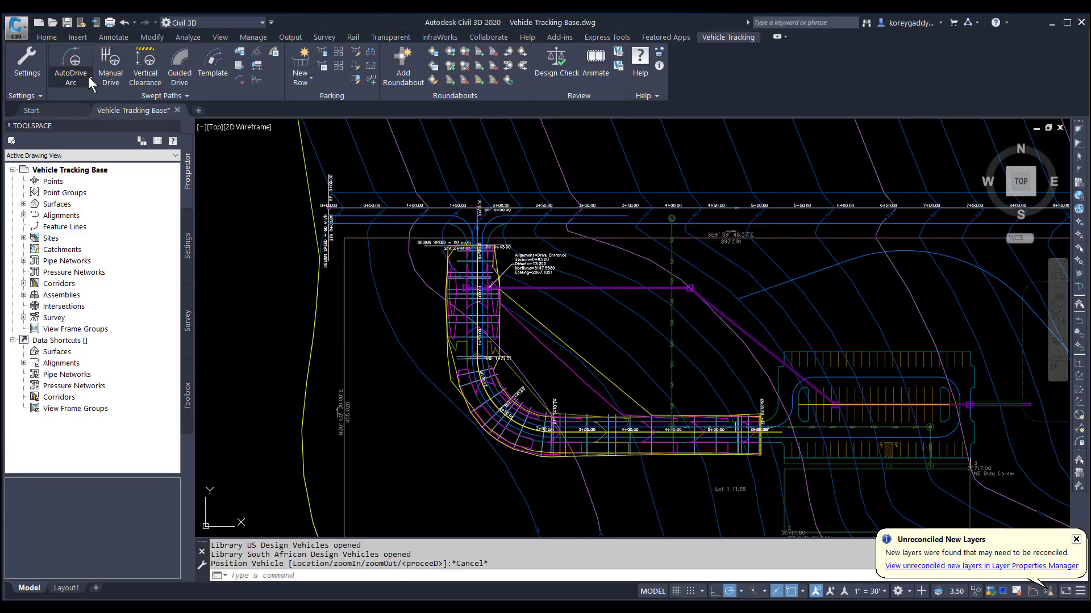
pyautogui.click(88, 78)
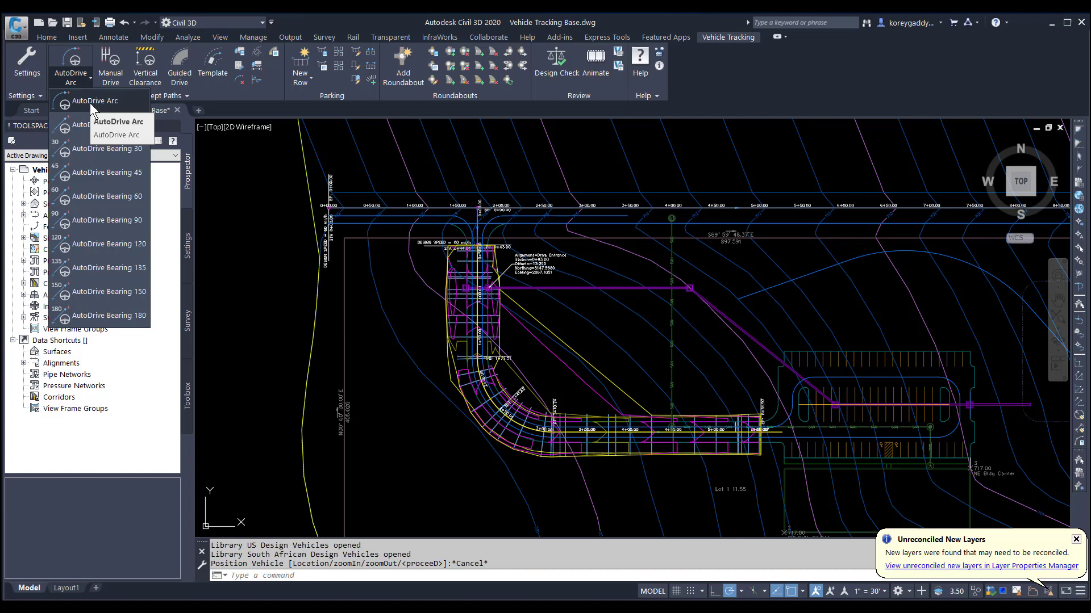
# - Place an SU-30 Single Unit Truck on the top road near station 3+00, facing west
pyautogui.click(90, 103)
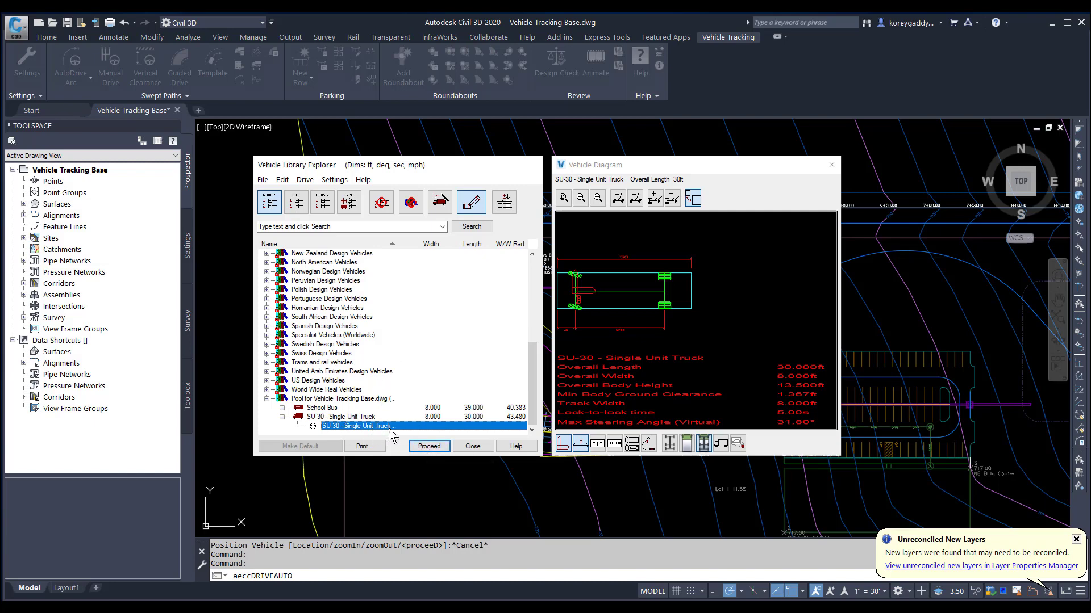
pyautogui.click(428, 447)
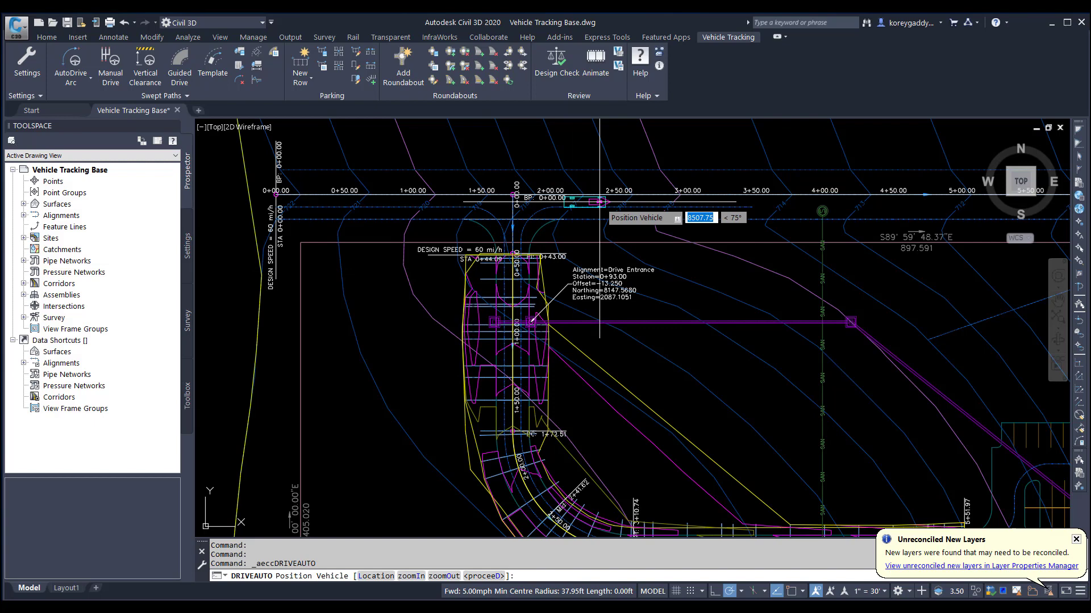
pyautogui.scroll(2, 610, 201)
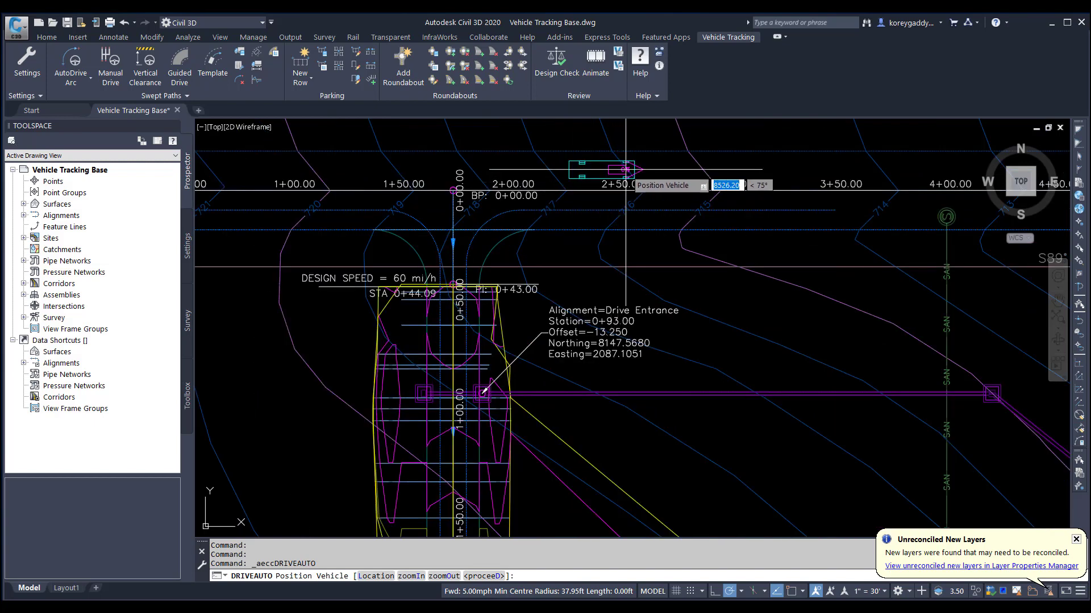
pyautogui.click(756, 170)
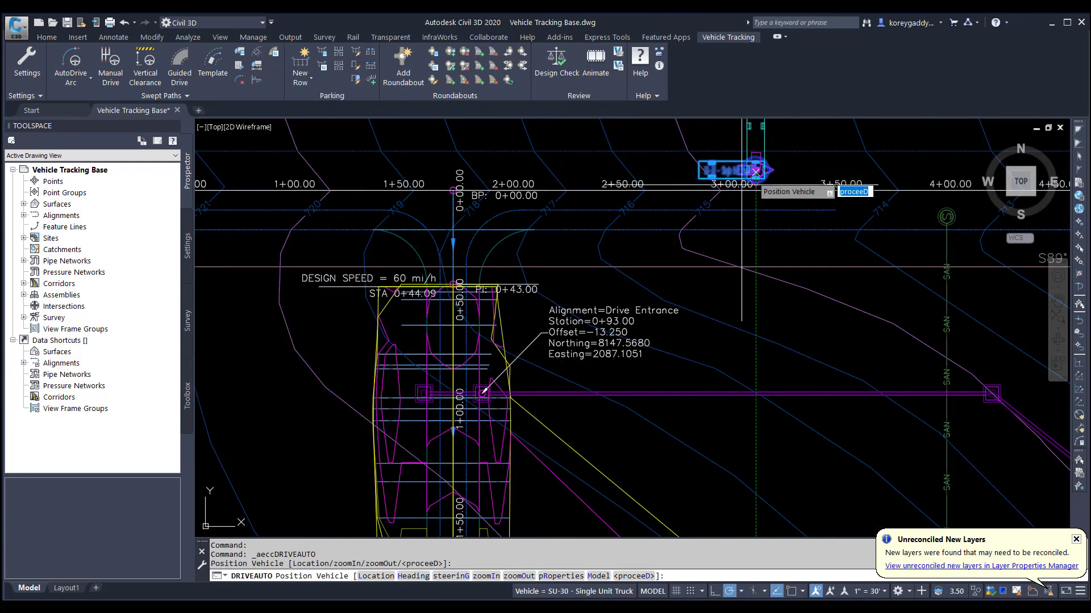
pyautogui.click(696, 169)
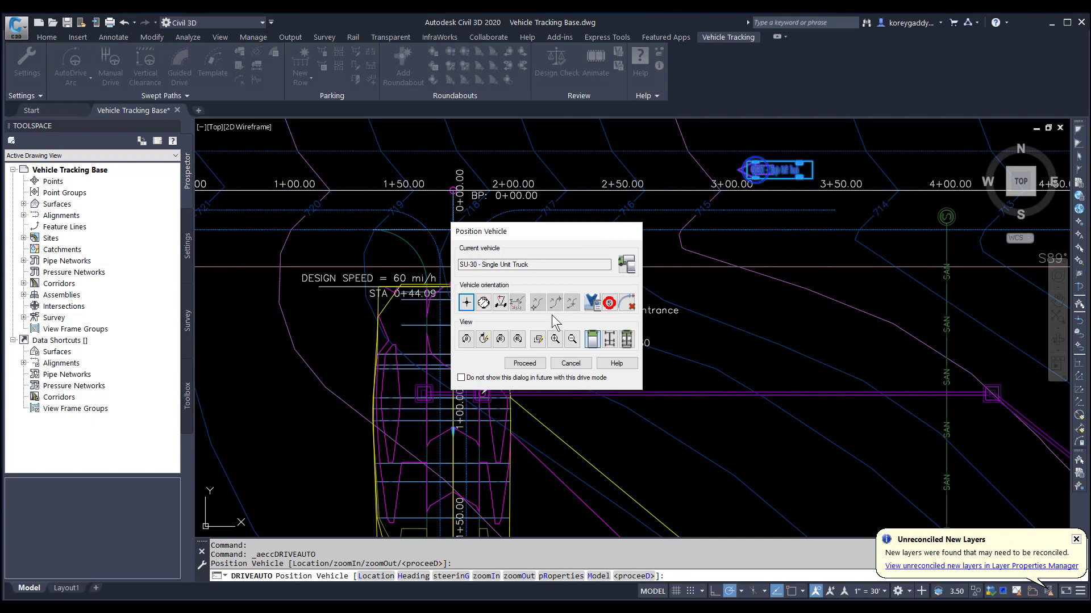
# - Drive the SU-30 from the top road down the entrance drive, finishing a roughly 1945 ft path
pyautogui.click(524, 363)
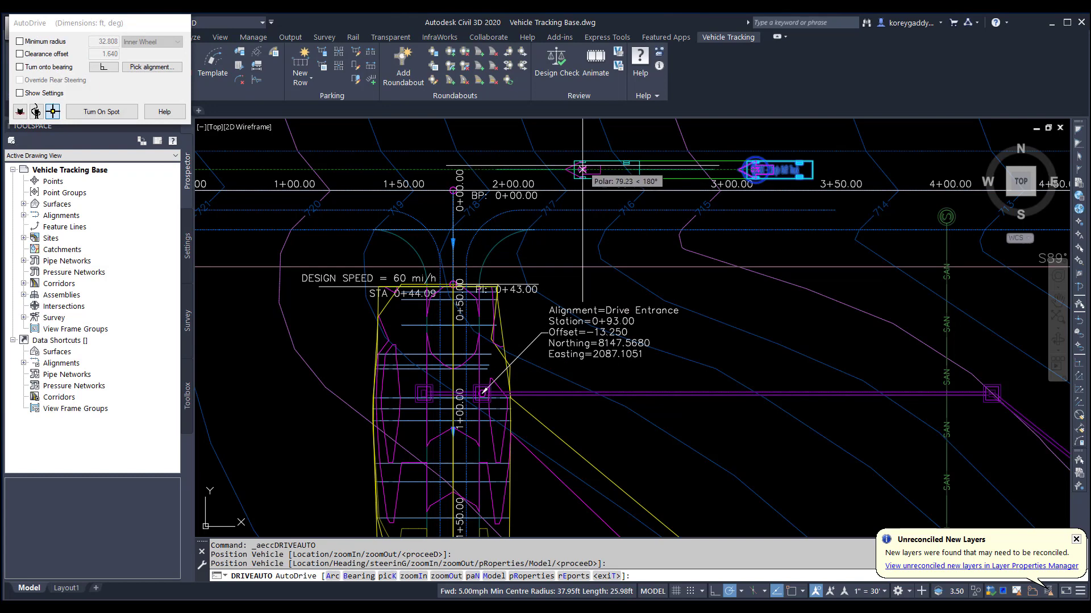
pyautogui.click(582, 170)
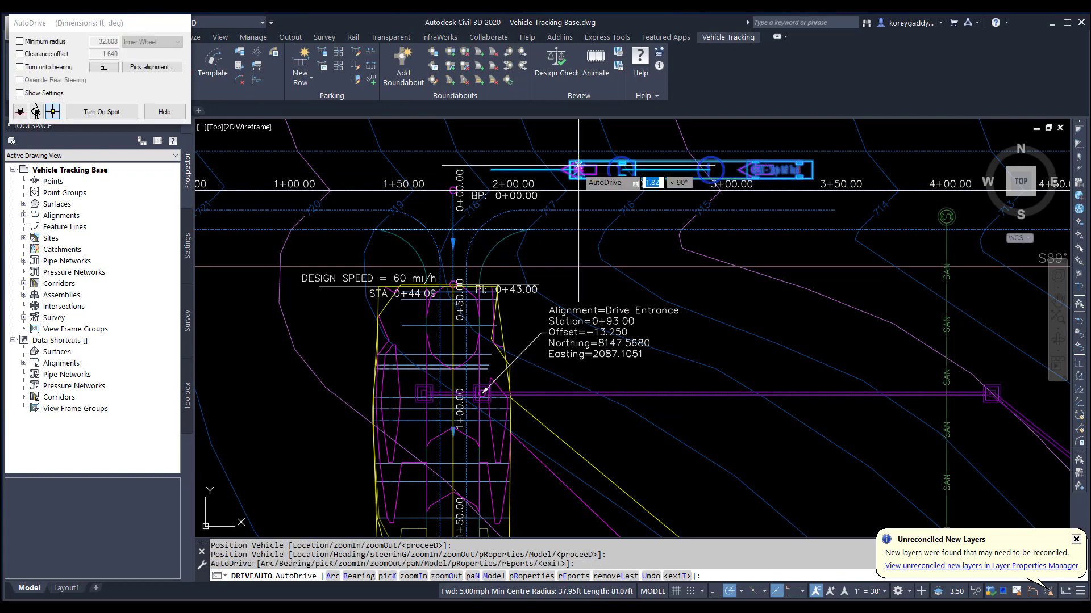
pyautogui.click(484, 190)
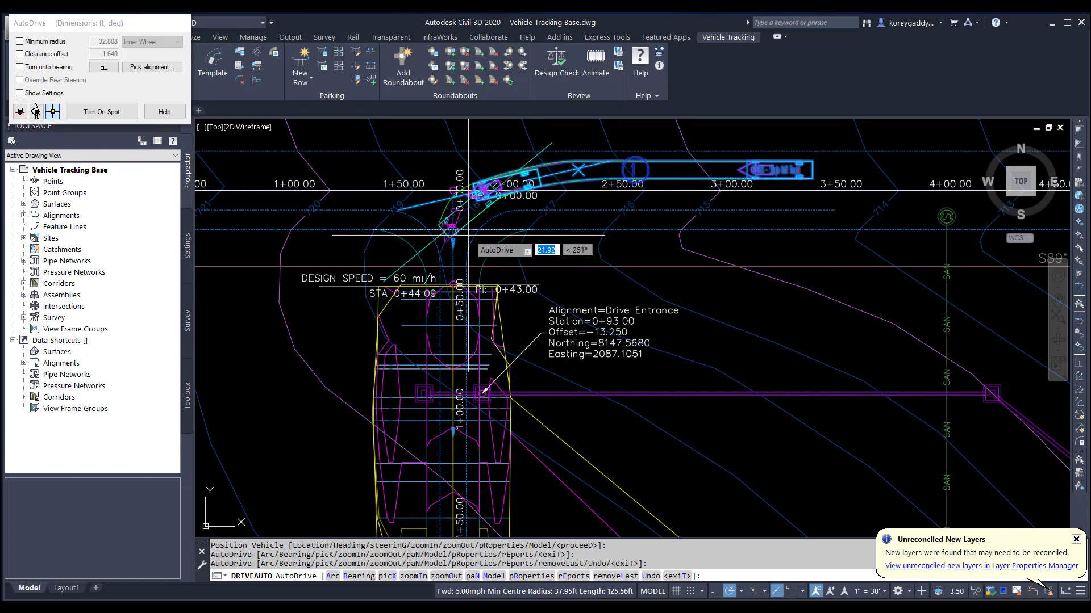
pyautogui.click(445, 278)
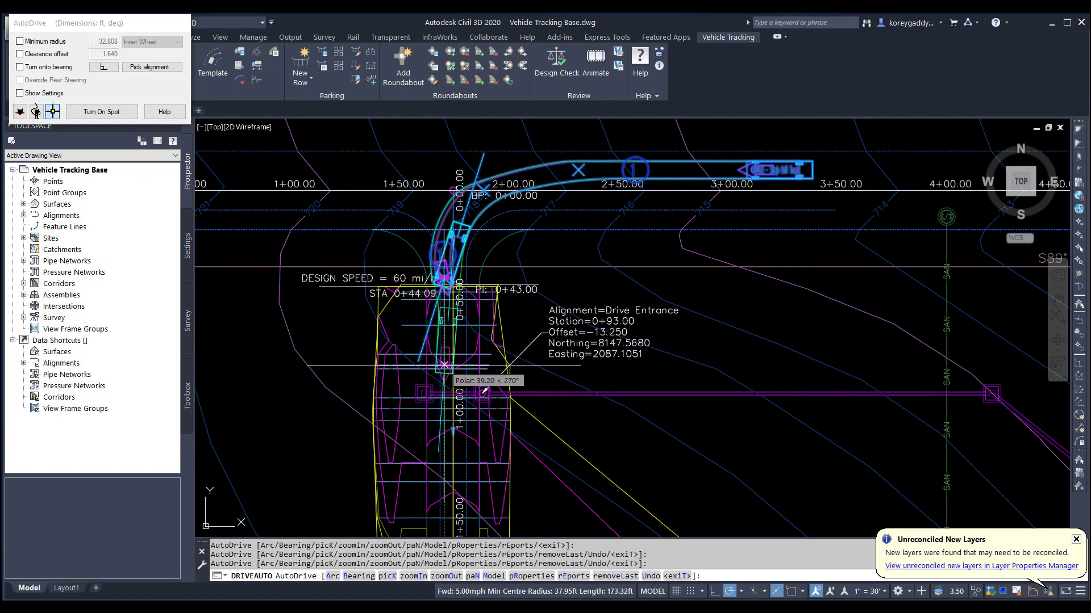
pyautogui.click(442, 408)
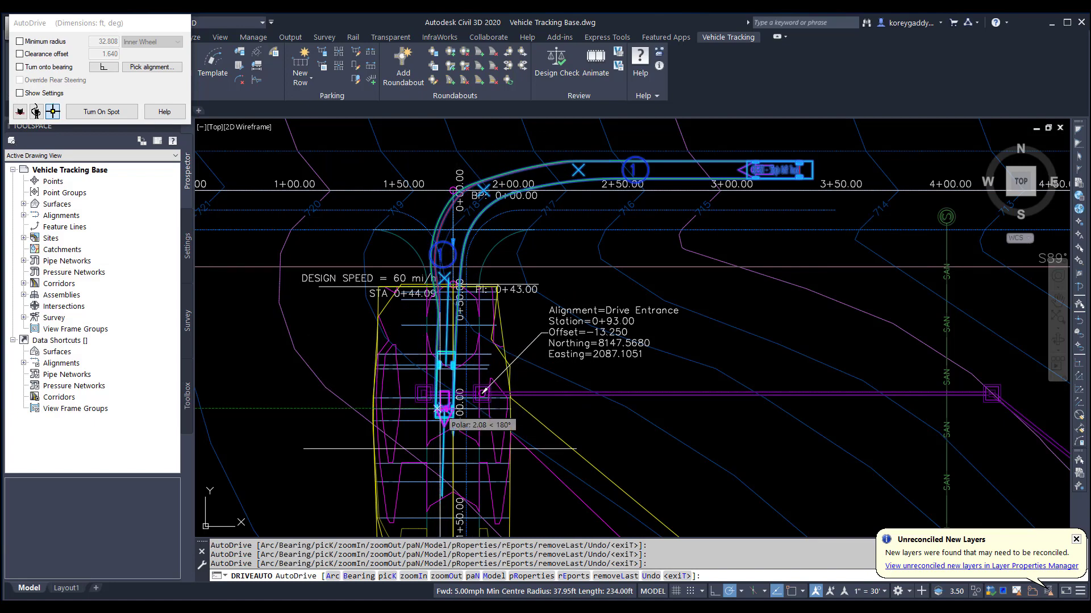
pyautogui.scroll(-2, 414, 183)
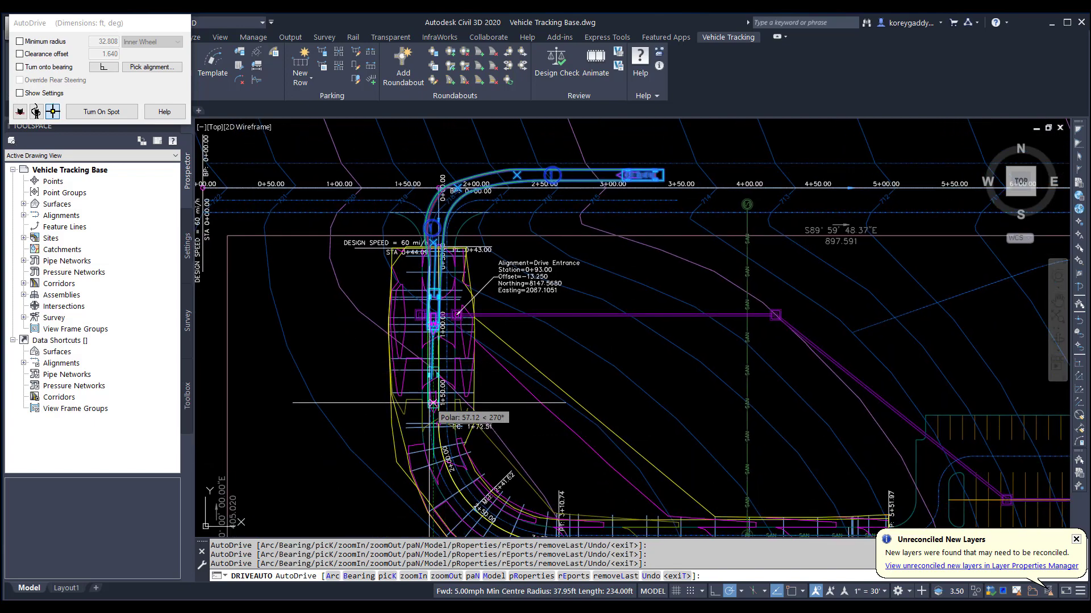
pyautogui.moveTo(441, 442); pyautogui.dragTo(350, 373, button='middle')
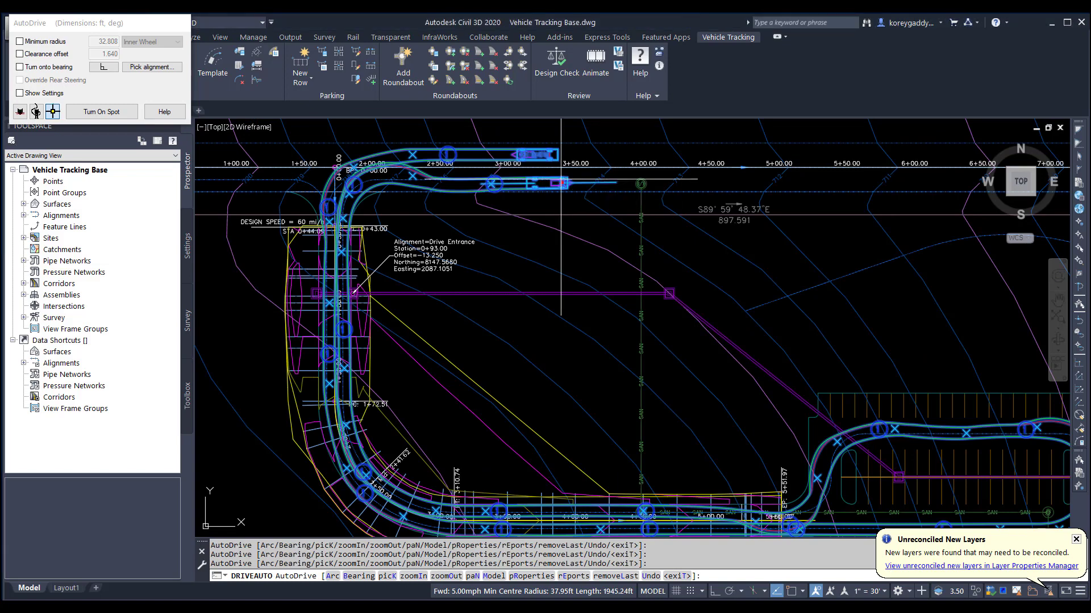
pyautogui.press('Return')
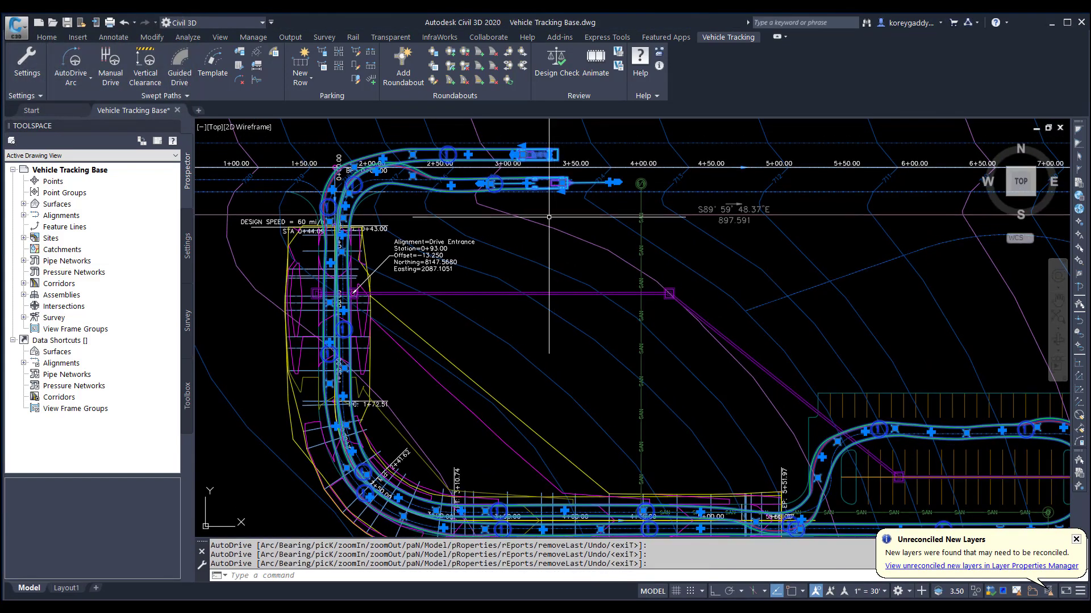
# - Erase the SU-30 swept path and expand the Swept Paths panel's extra tools
pyautogui.scroll(-2, 584, 241)
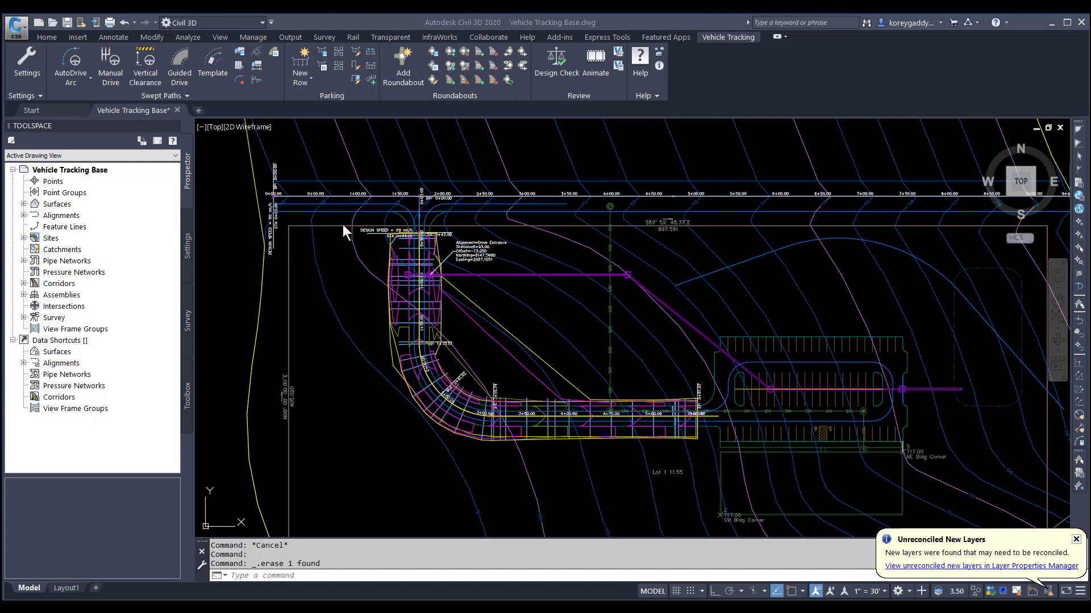
pyautogui.click(186, 94)
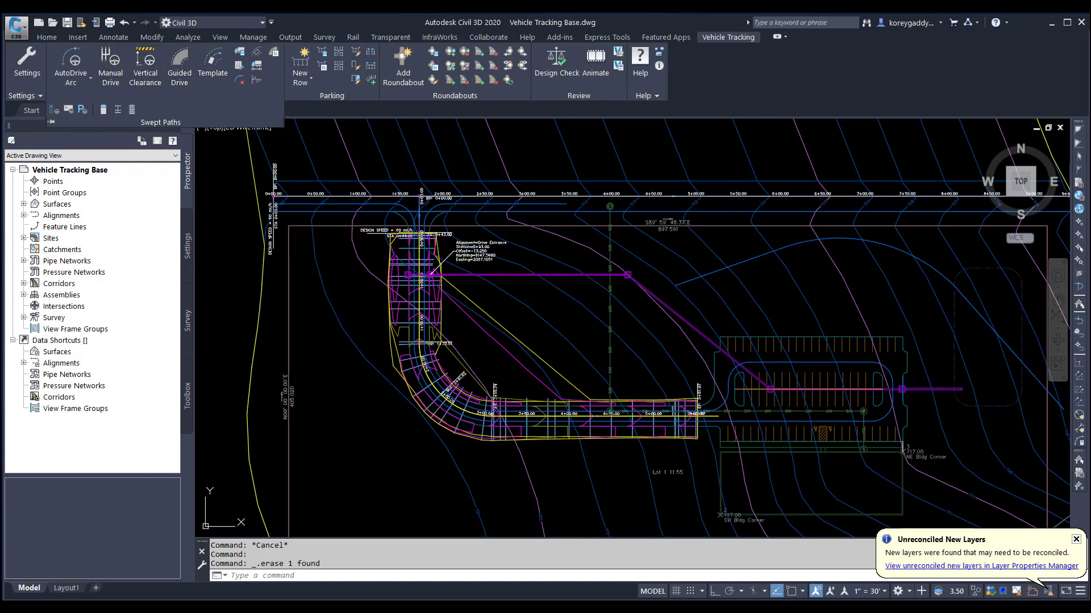
pyautogui.click(363, 301)
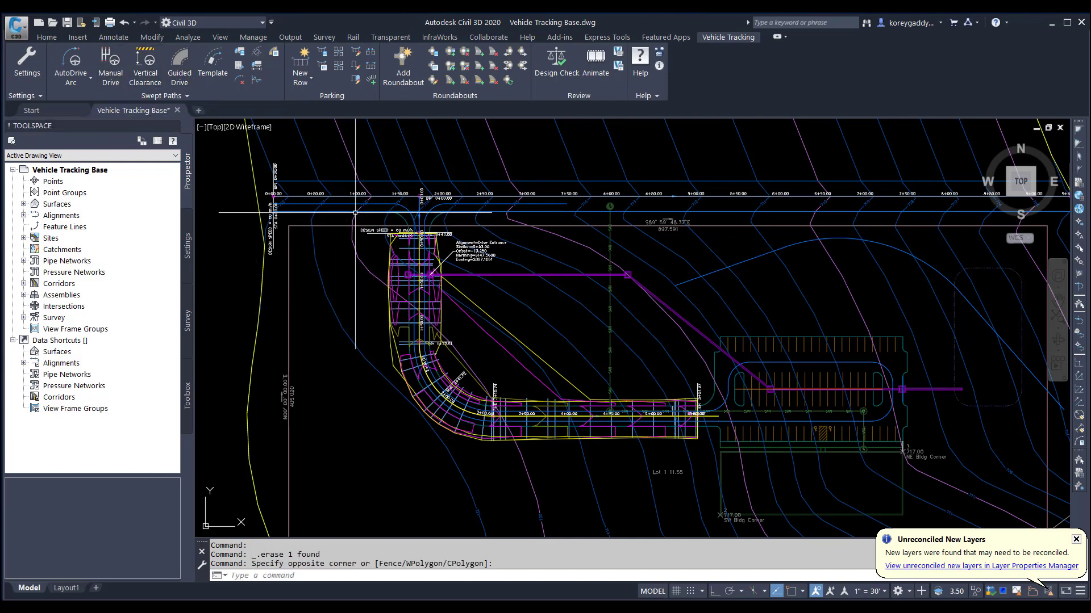
pyautogui.scroll(2, 369, 213)
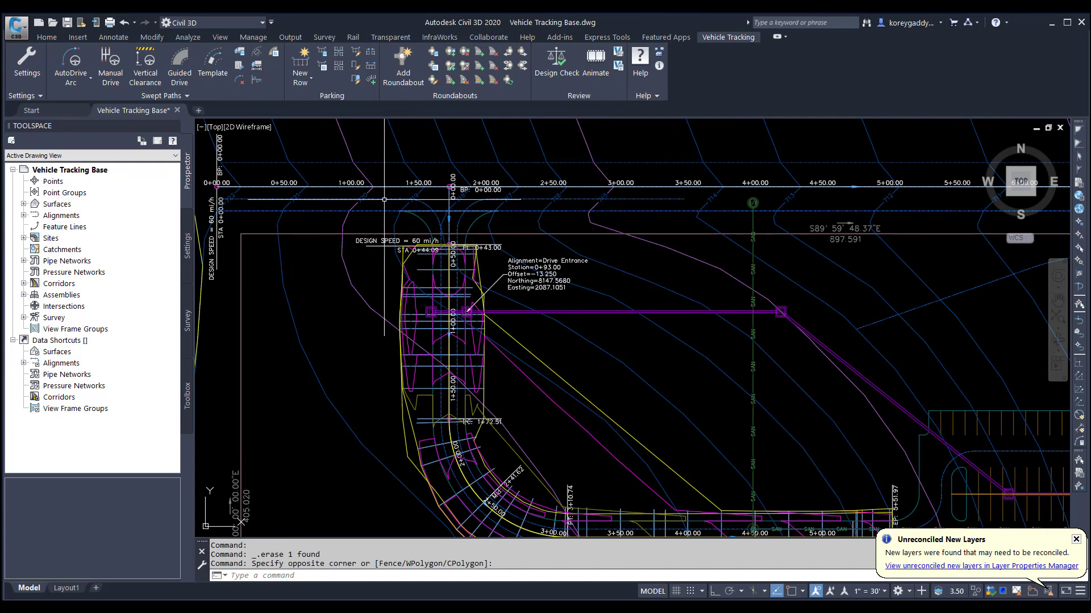
pyautogui.moveTo(500, 328)
pyautogui.mouseDown(button='middle')
pyautogui.moveTo(458, 260)
pyautogui.moveTo(438, 256)
pyautogui.mouseUp(button='middle')
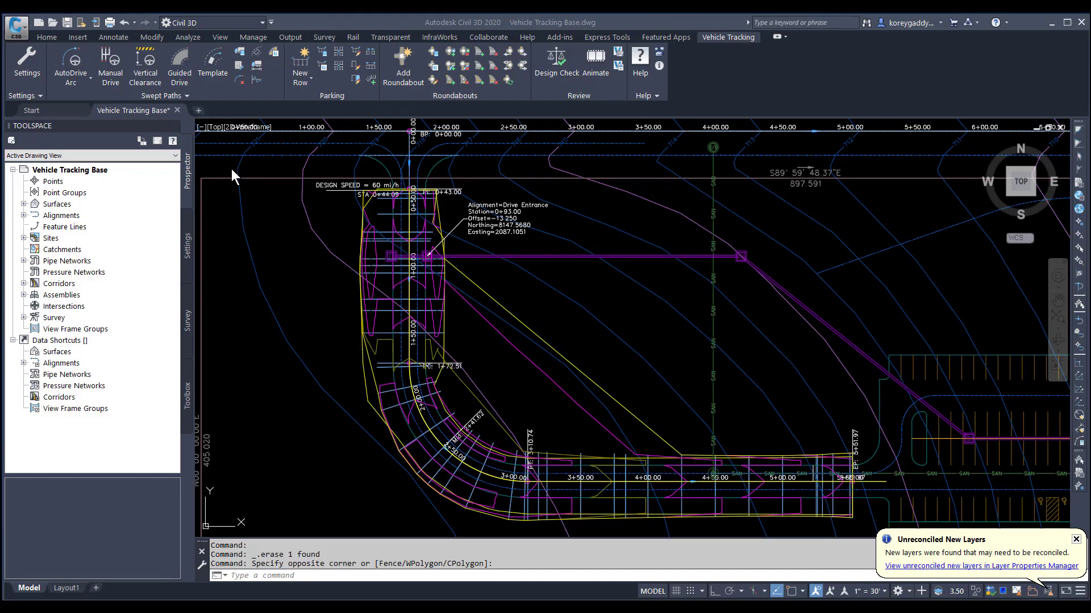
pyautogui.click(184, 96)
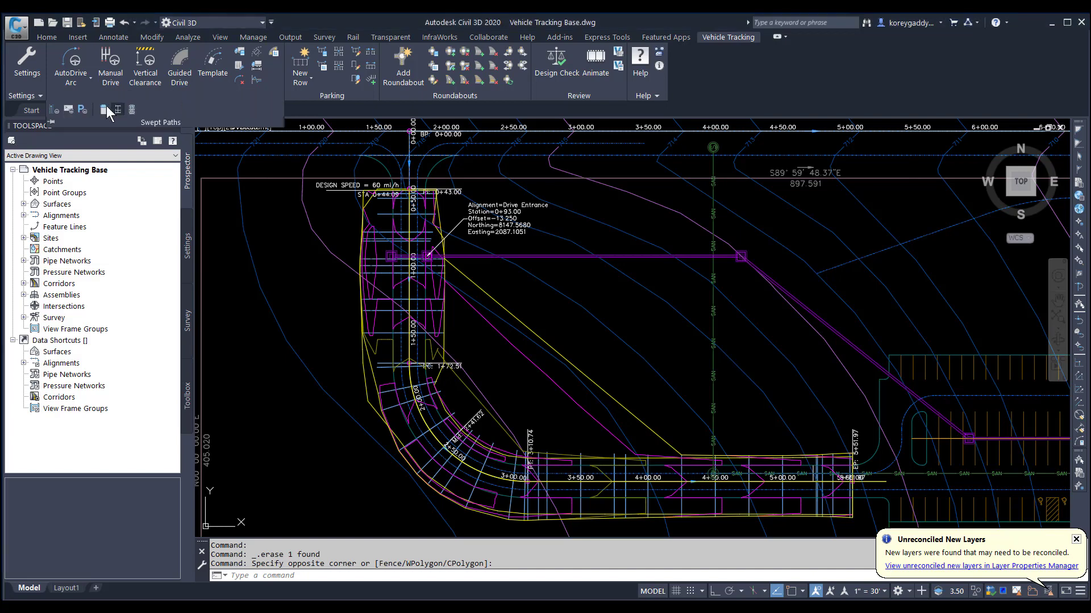
# - Have the SU-30 follow the Drive Entrance line forward at the fastest speed, then pan to the parking lot
pyautogui.click(52, 111)
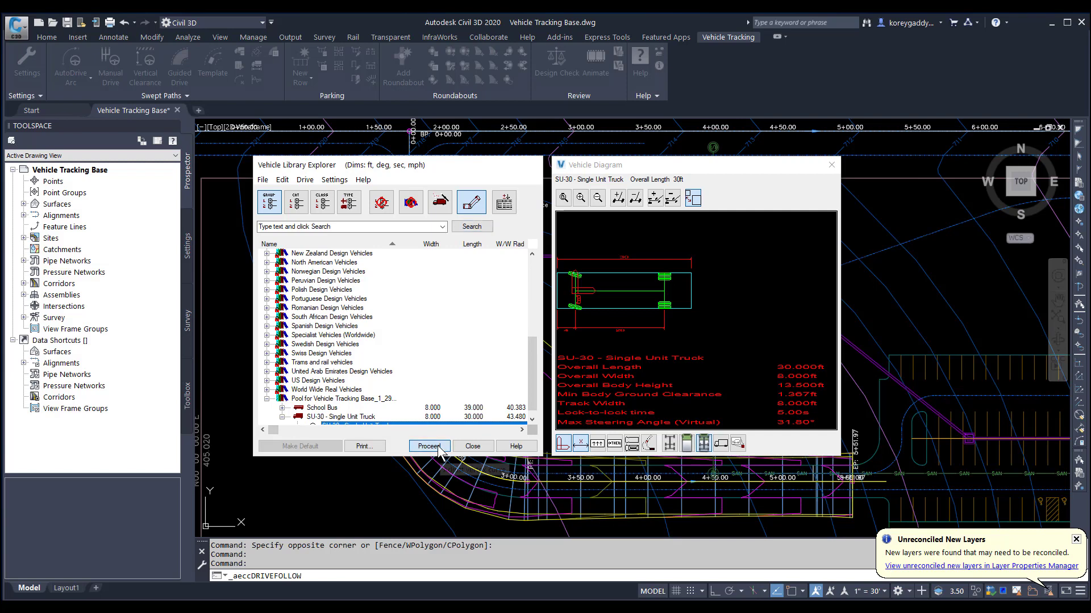
pyautogui.press('Return')
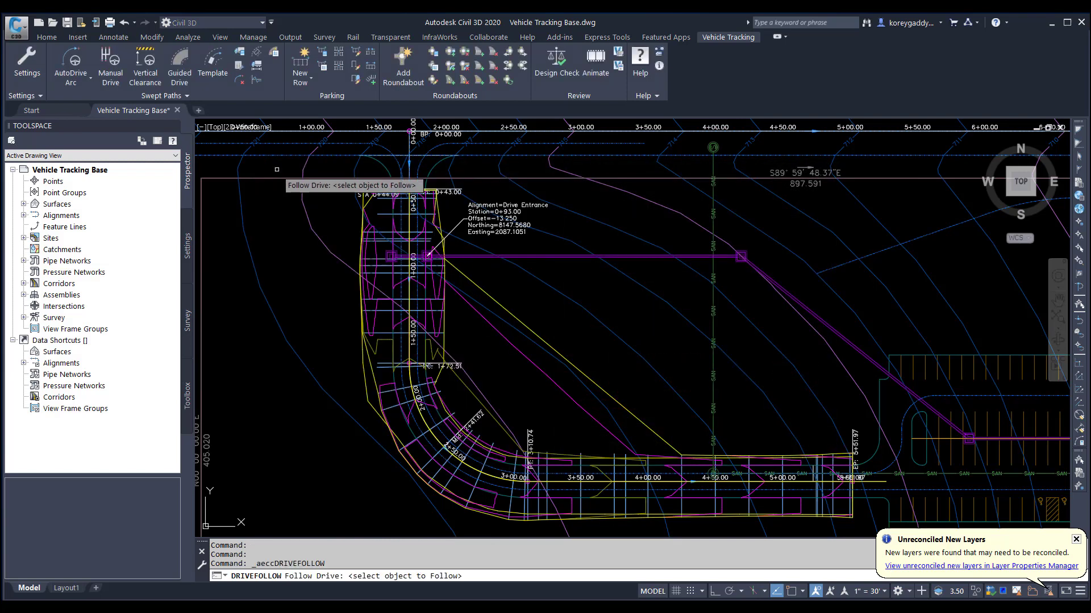
pyautogui.moveTo(276, 170); pyautogui.dragTo(326, 187, button='middle')
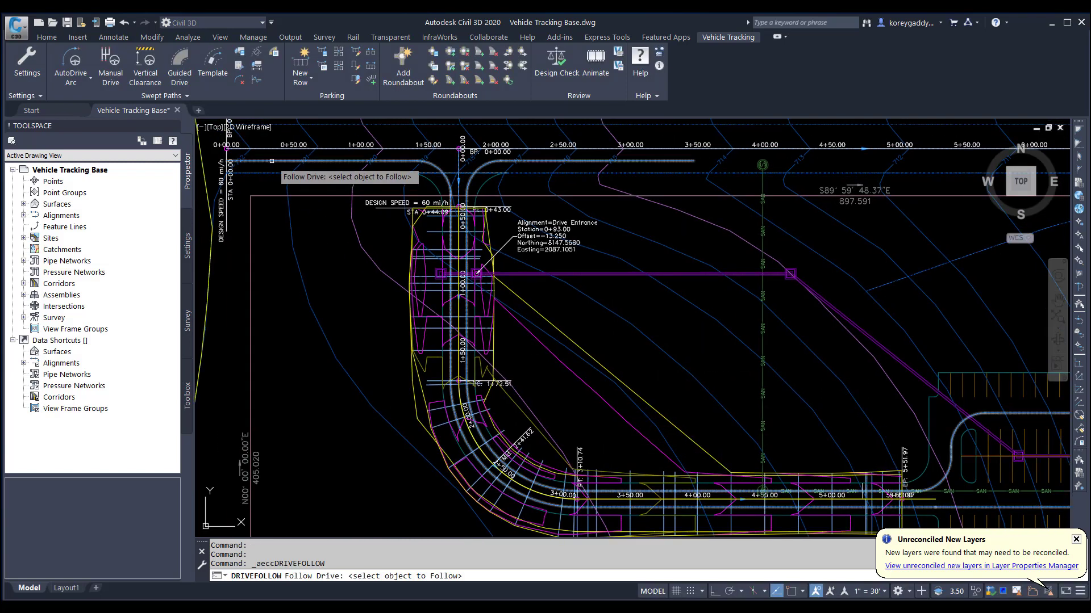
pyautogui.click(479, 274)
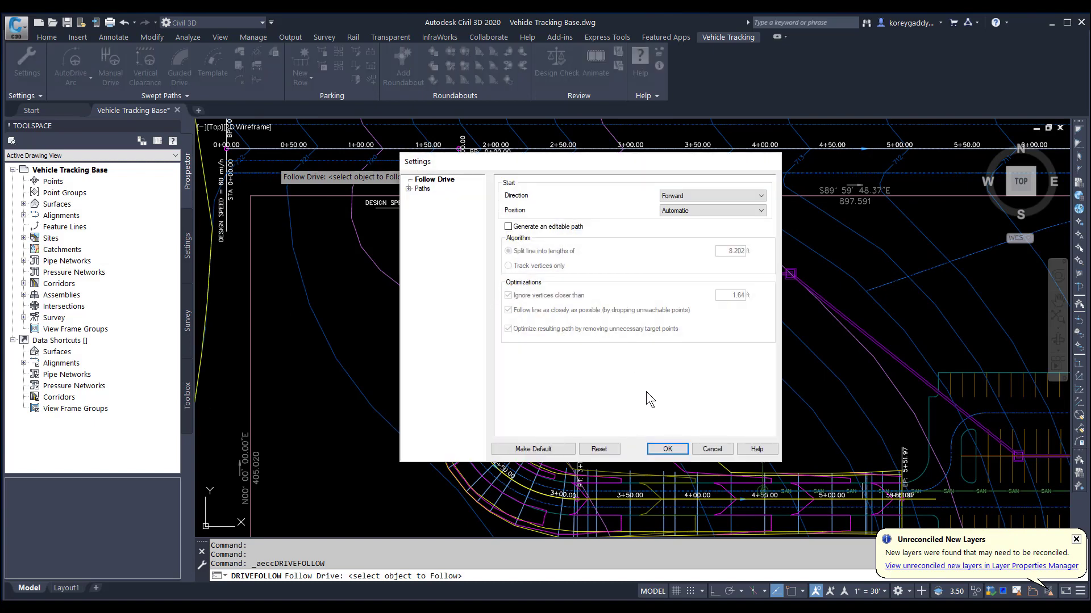
pyautogui.click(698, 207)
pyautogui.click(672, 451)
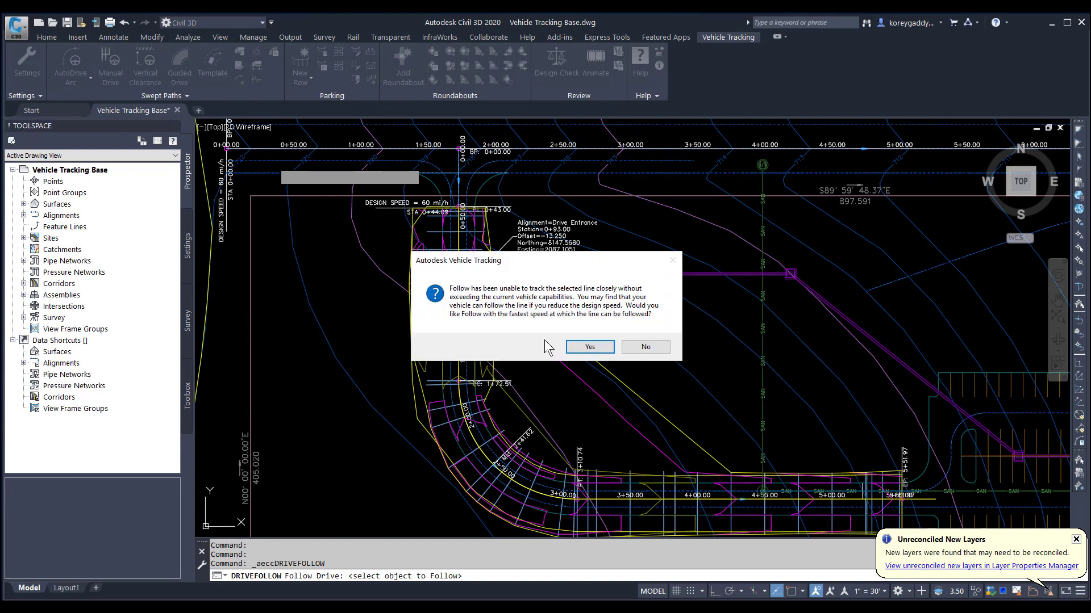
pyautogui.click(601, 347)
pyautogui.scroll(-3, 663, 364)
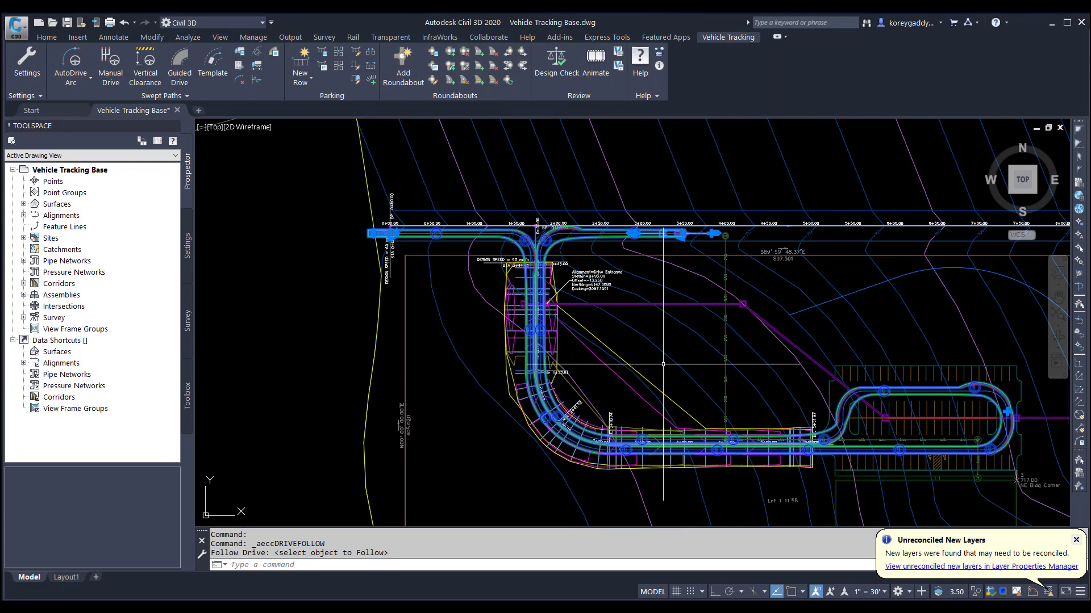
pyautogui.moveTo(663, 364); pyautogui.dragTo(613, 357, button='middle')
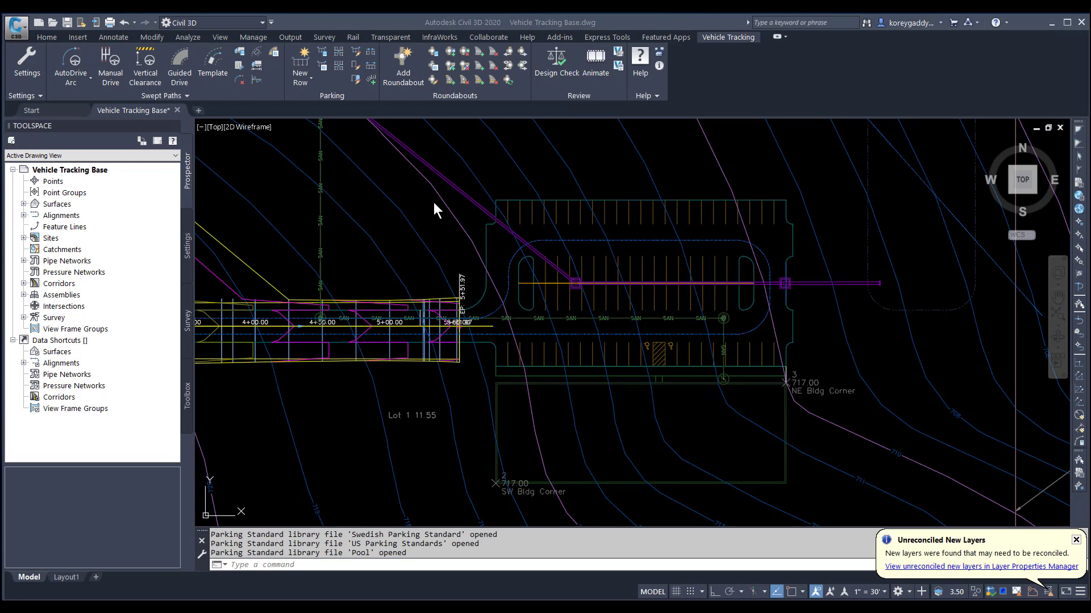
# - Set up a Standard Single Row parking row with right-side bays only and no start or end islands
pyautogui.click(298, 64)
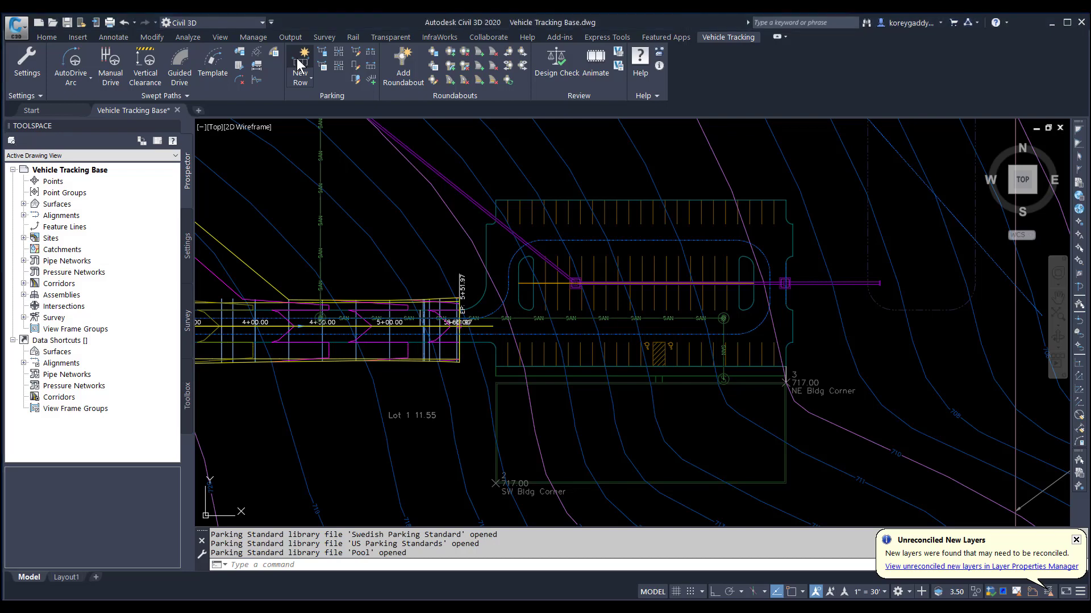
pyautogui.click(297, 63)
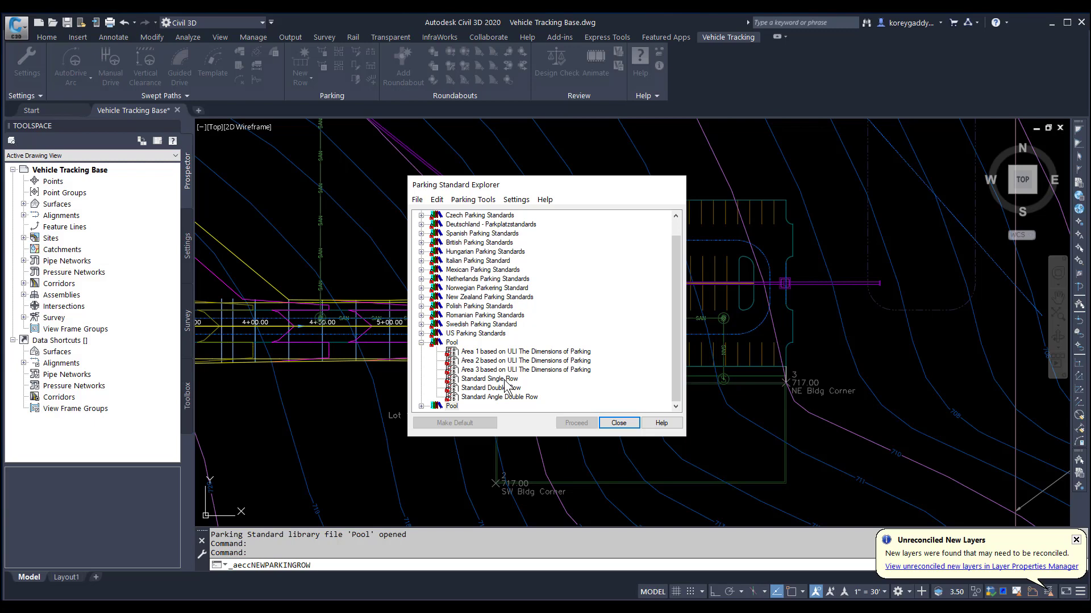
pyautogui.click(503, 379)
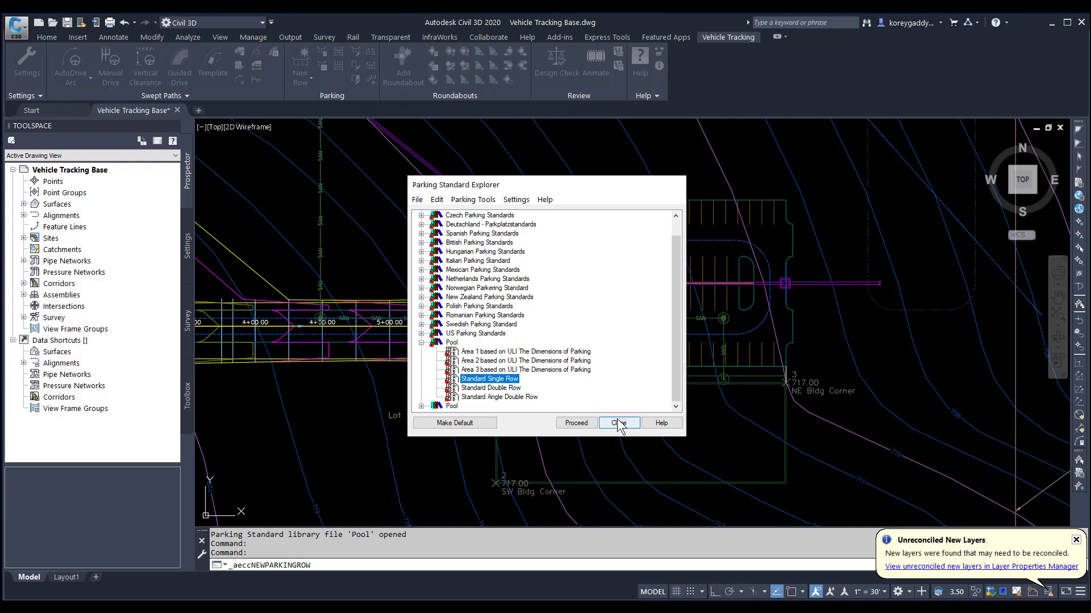
pyautogui.click(585, 425)
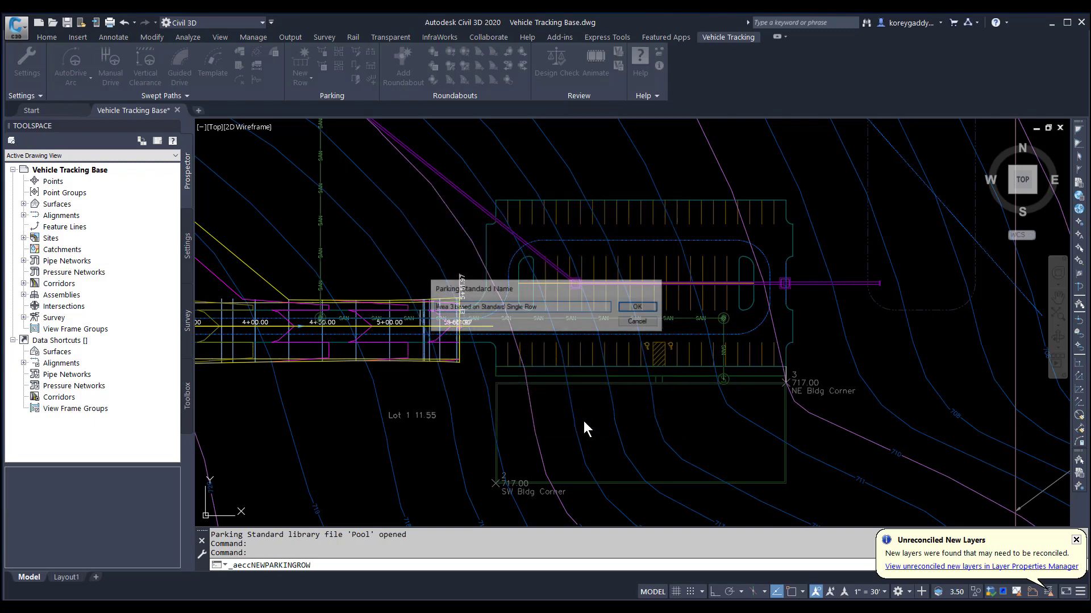
pyautogui.click(640, 307)
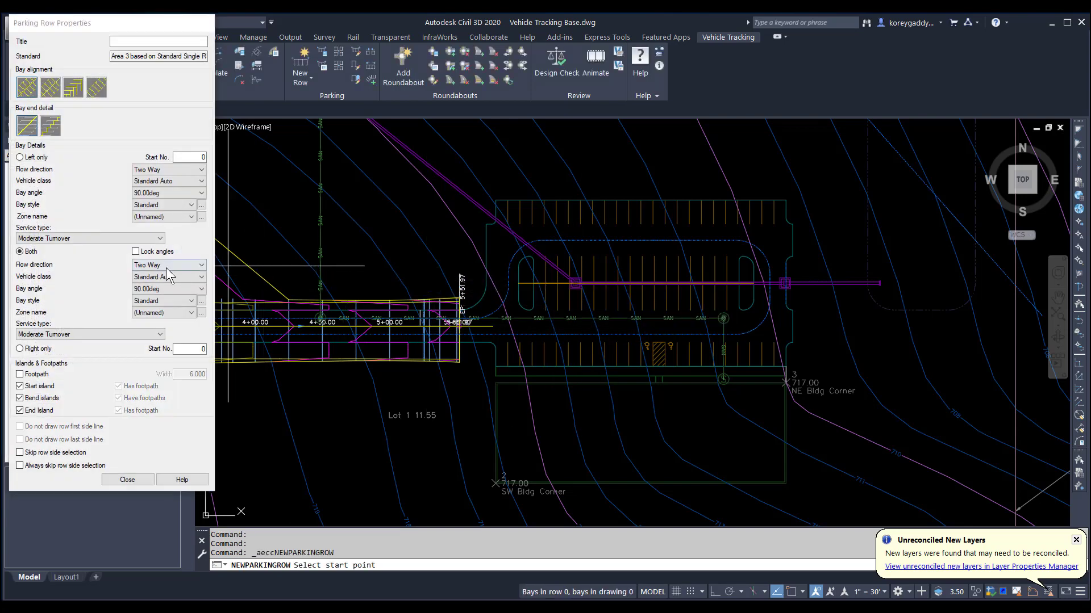
pyautogui.click(21, 349)
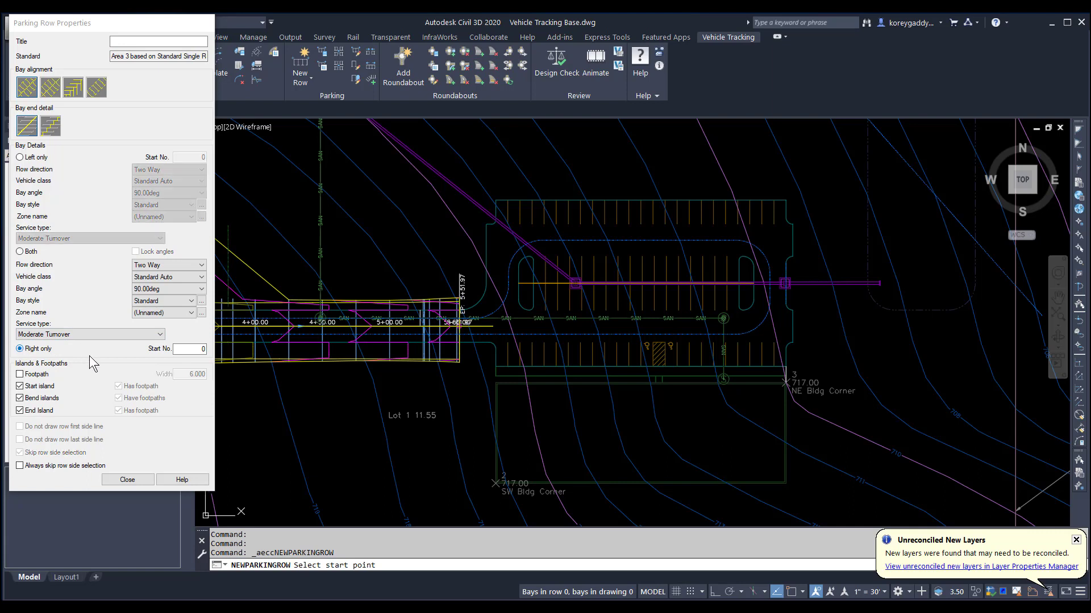
pyautogui.click(20, 386)
pyautogui.click(20, 411)
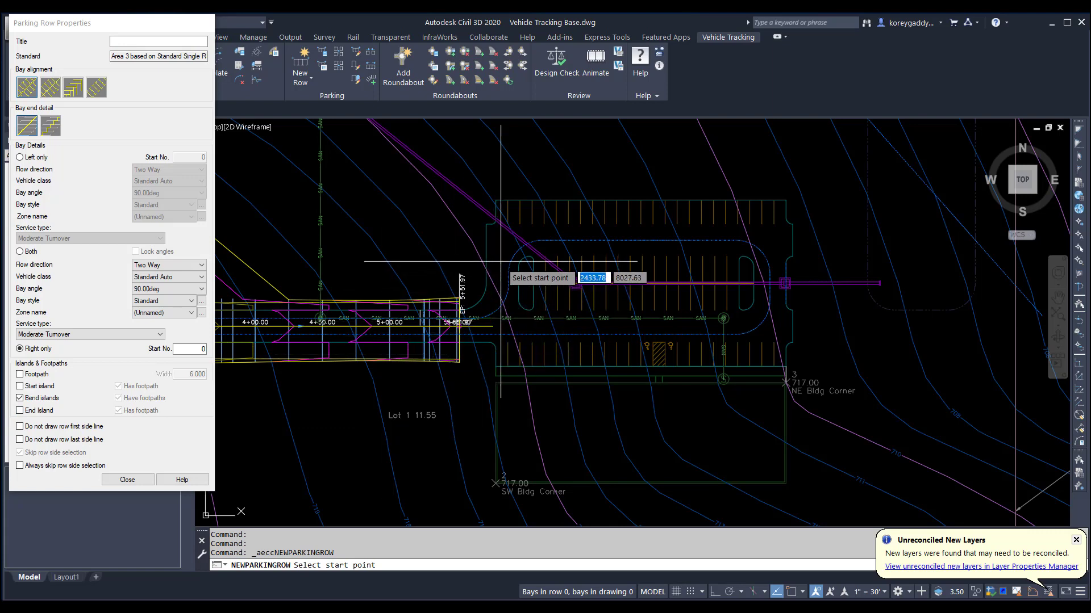
# - Draw the 23-bay row between the lot's top-left and top-right endpoints
pyautogui.write('end')
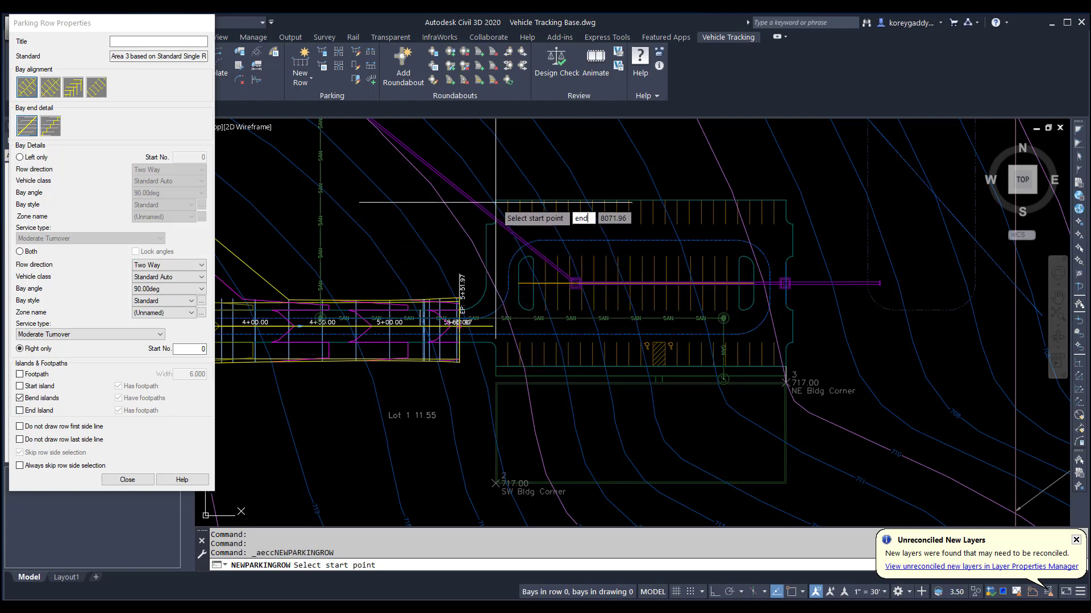
pyautogui.press('Return')
pyautogui.click(496, 201)
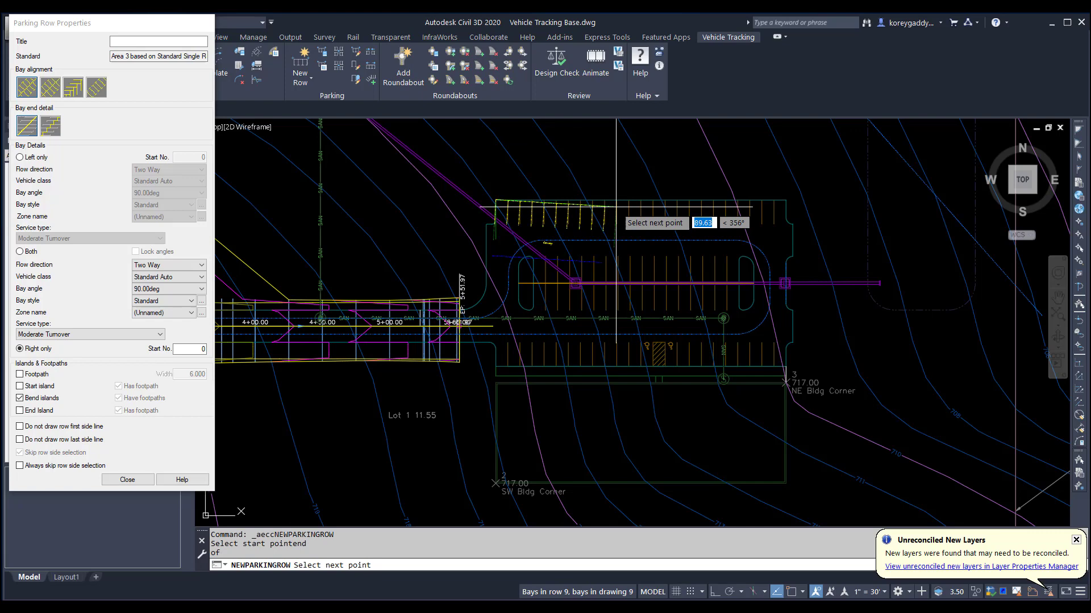
pyautogui.write('end')
pyautogui.press('Return')
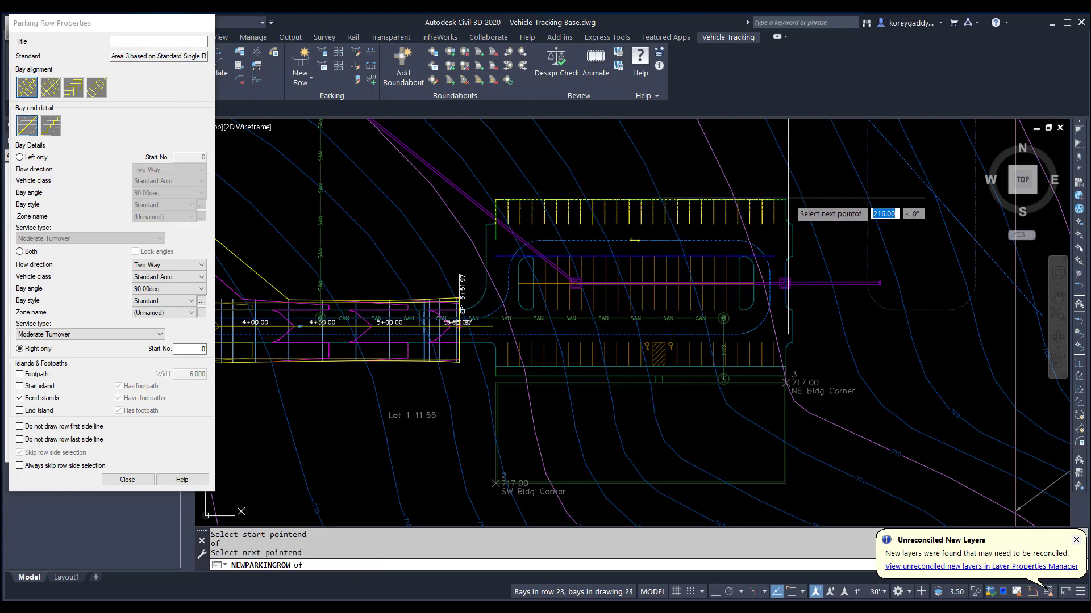
pyautogui.click(788, 200)
pyautogui.press('Return')
pyautogui.scroll(2, 787, 197)
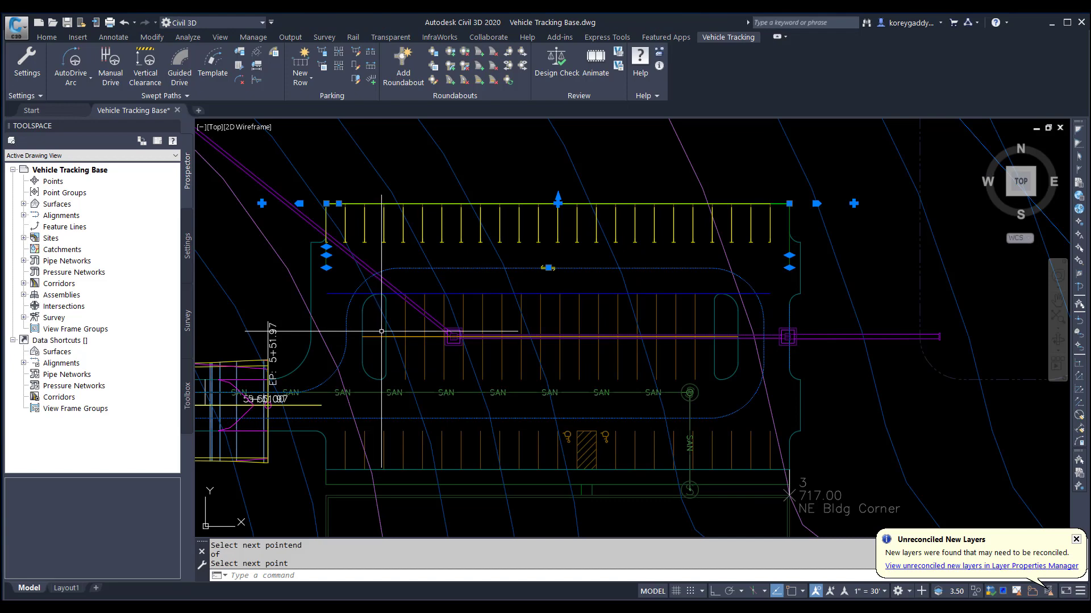
pyautogui.press('Escape')
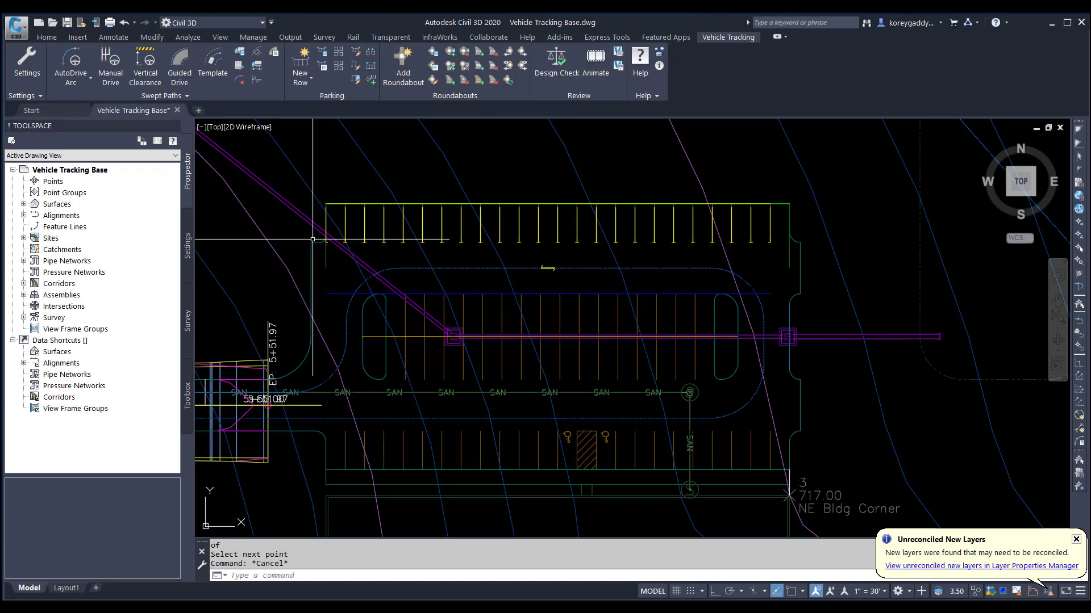
pyautogui.click(301, 59)
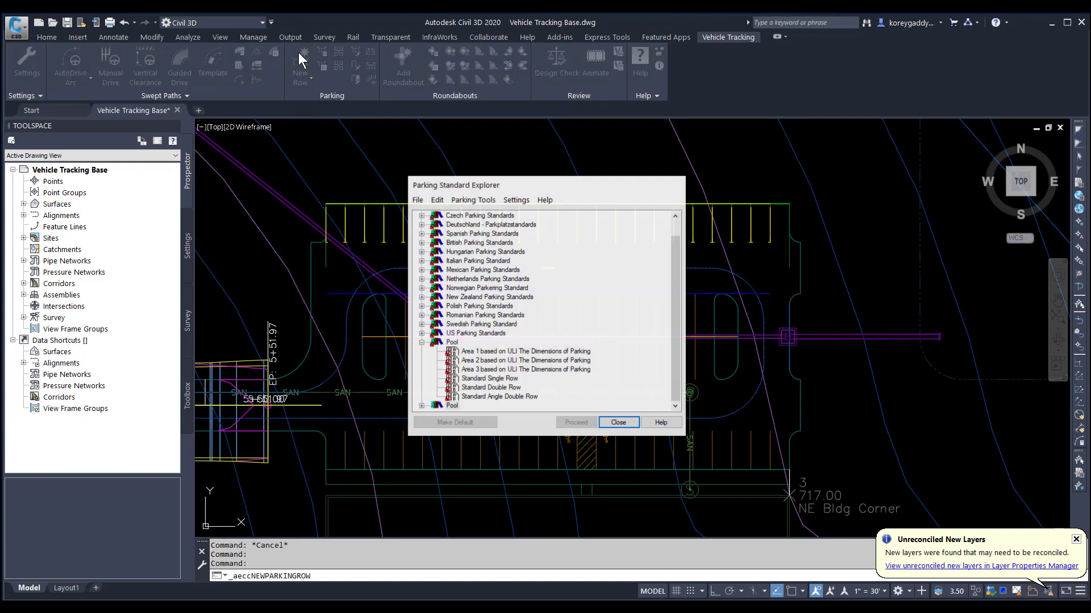
# - Add a Standard Double Row parking row snapped between the centre line's left and right endpoints
pyautogui.click(503, 389)
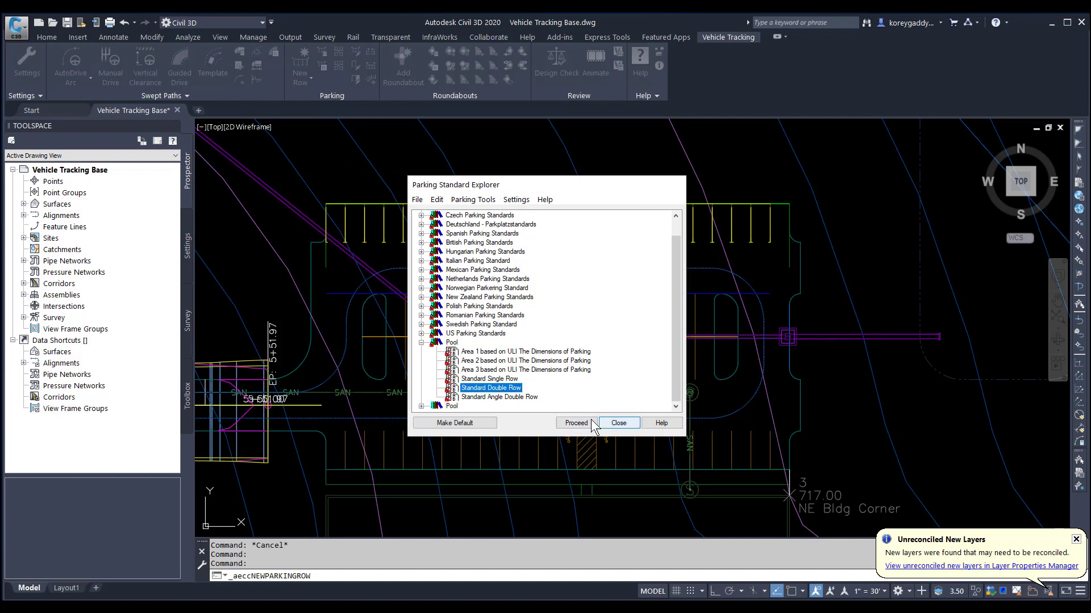
pyautogui.click(587, 425)
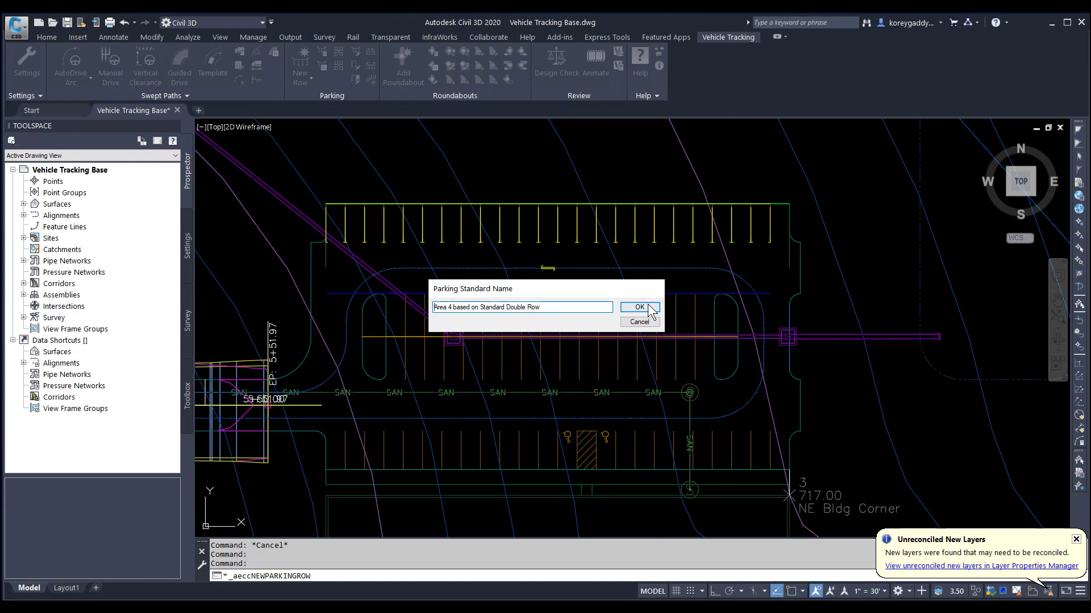
pyautogui.click(639, 307)
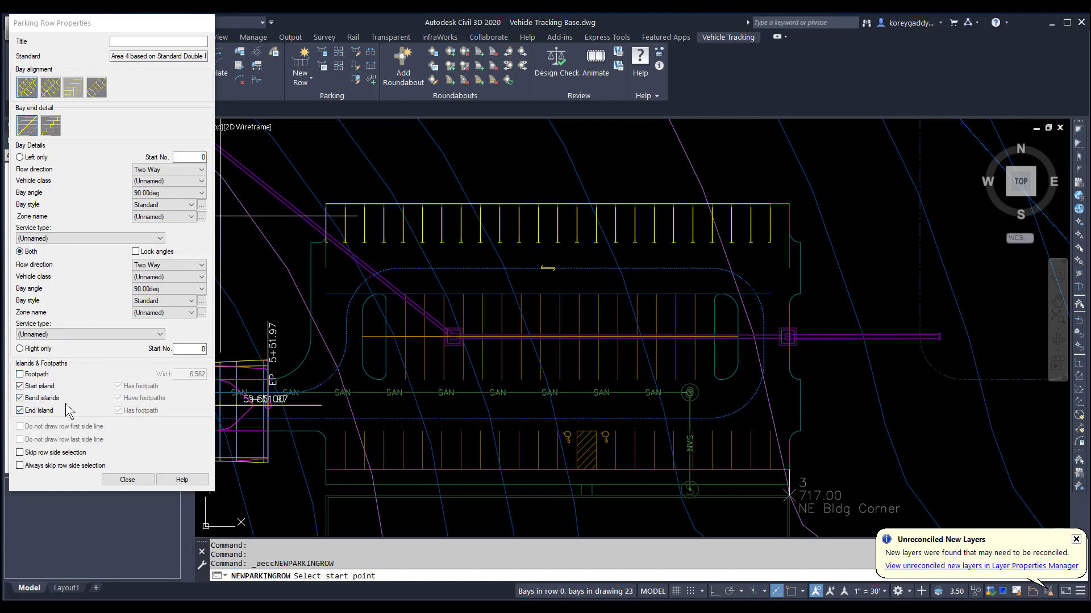
pyautogui.write('en')
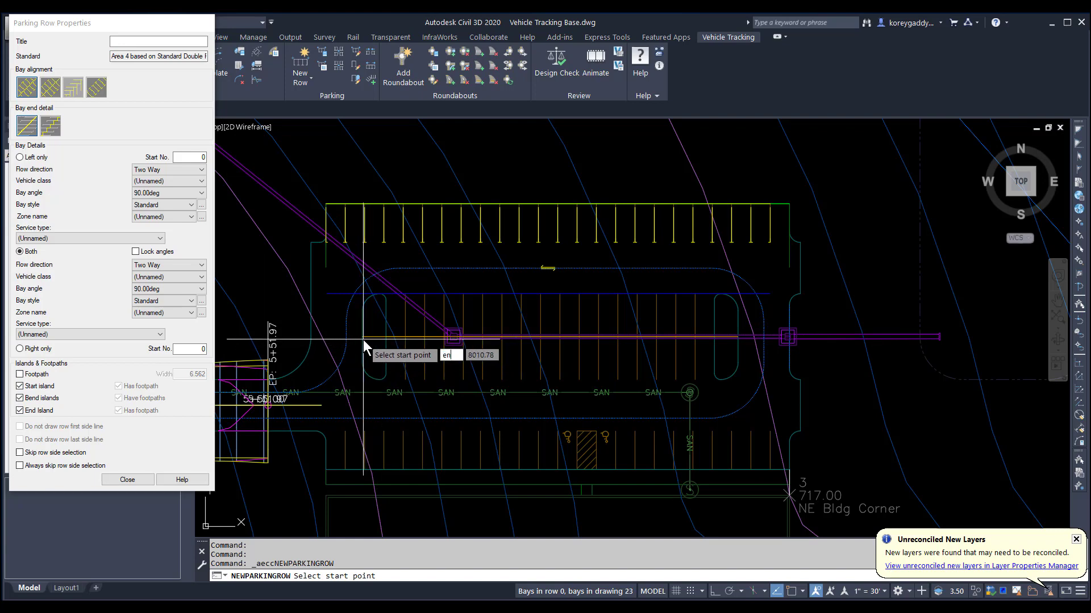
pyautogui.write('d')
pyautogui.press('Return')
pyautogui.click(363, 340)
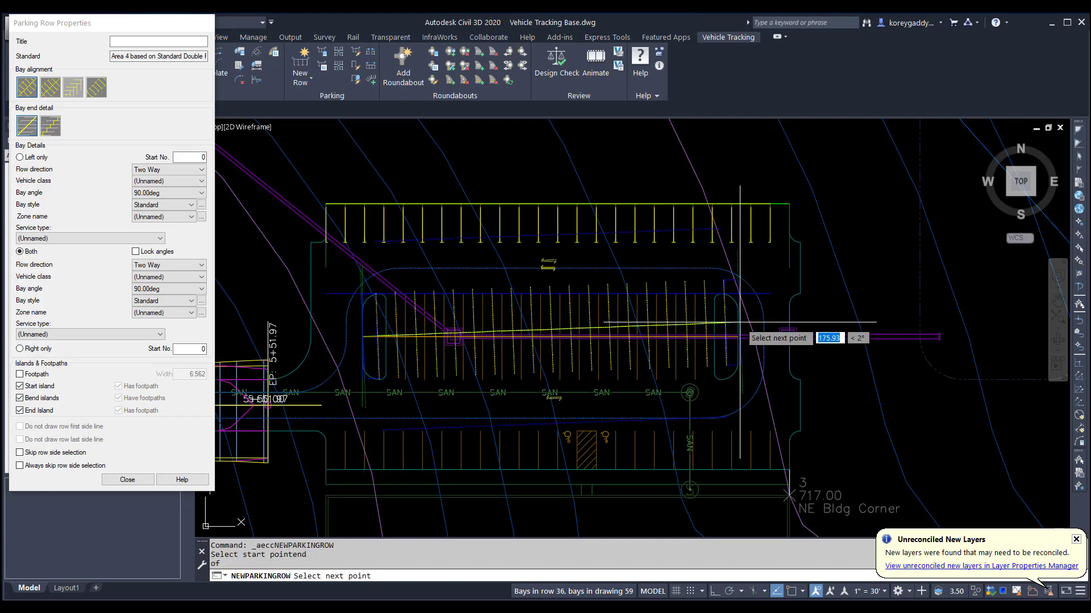
pyautogui.write('end')
pyautogui.press('Return')
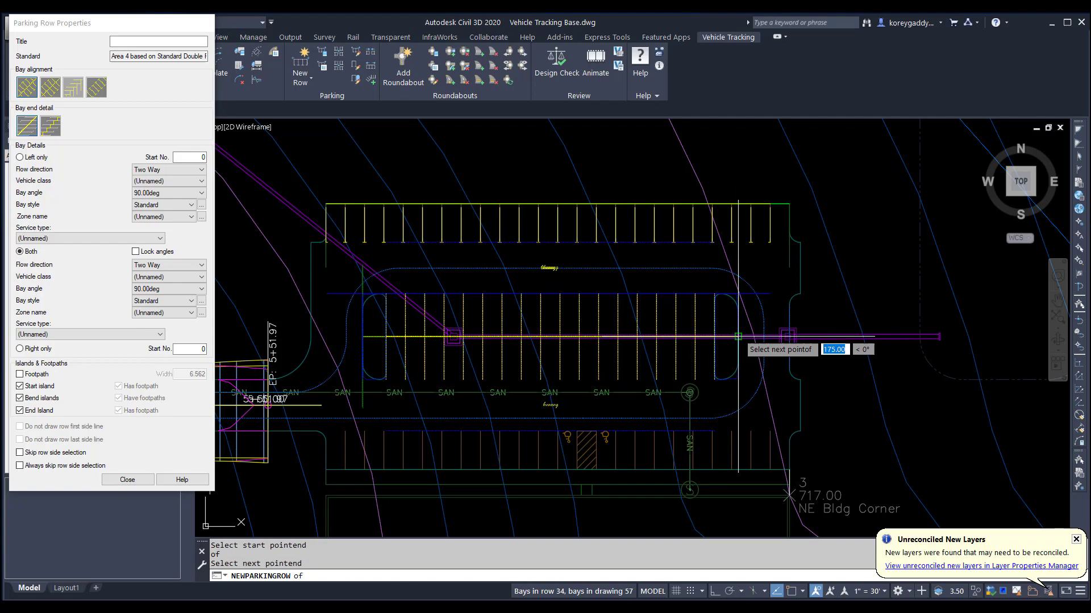
pyautogui.click(739, 338)
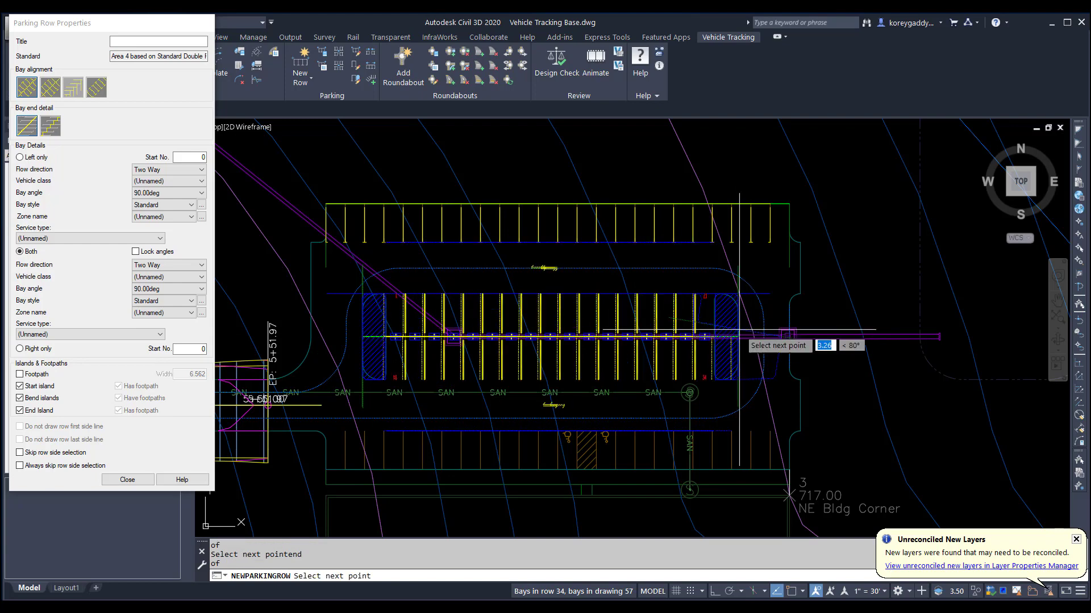
pyautogui.press('Return')
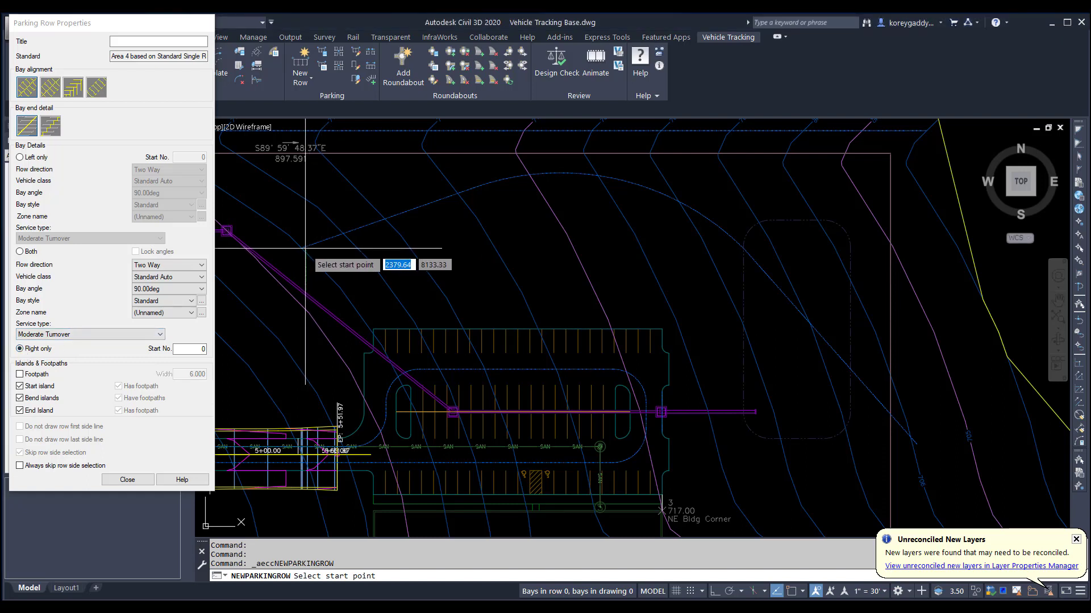
# - Draw a parking row through four boundary endpoints from upper-left to lower-right
pyautogui.write('end')
pyautogui.press('Return')
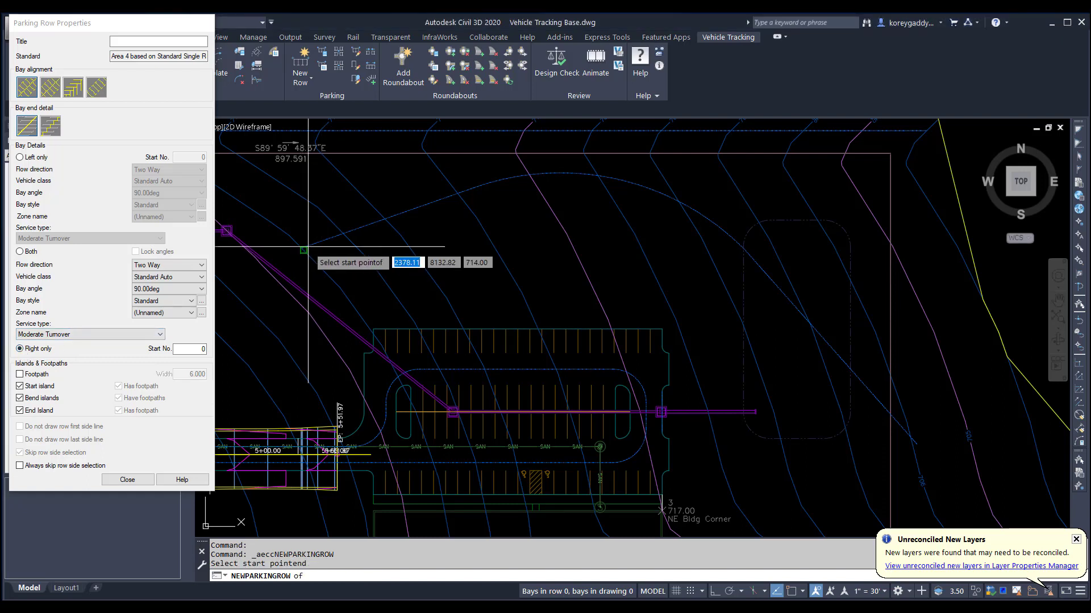
pyautogui.click(305, 248)
pyautogui.write('end')
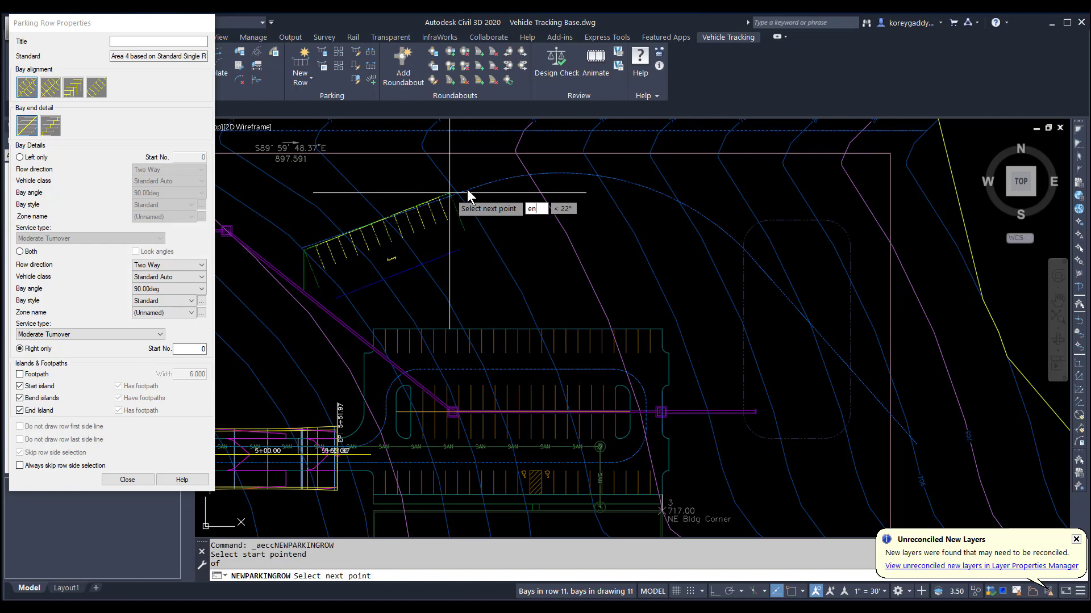
pyautogui.press('Return')
pyautogui.click(475, 187)
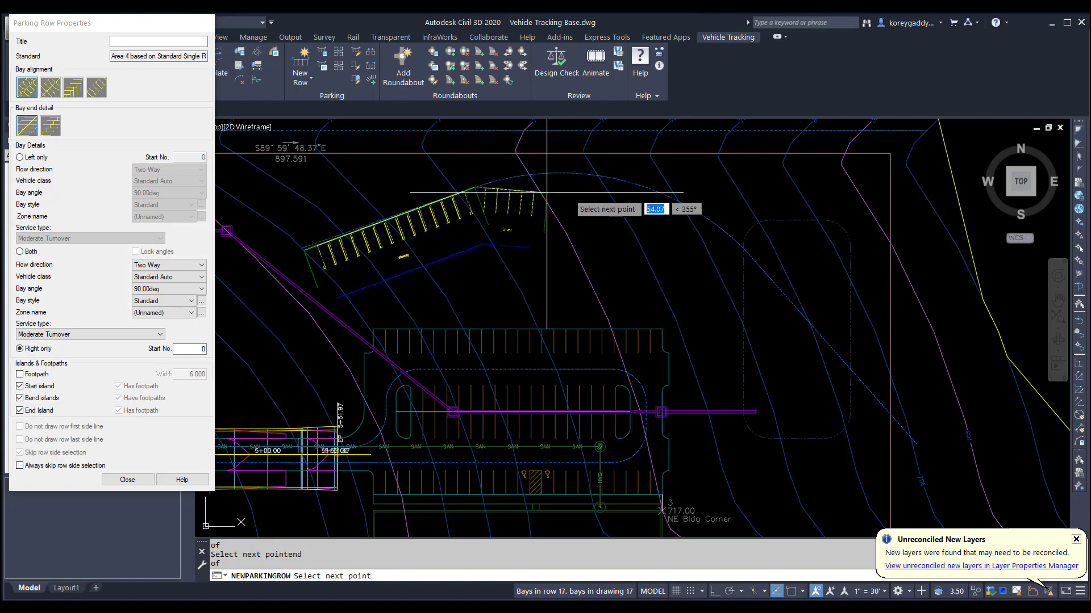
pyautogui.write('end')
pyautogui.press('Return')
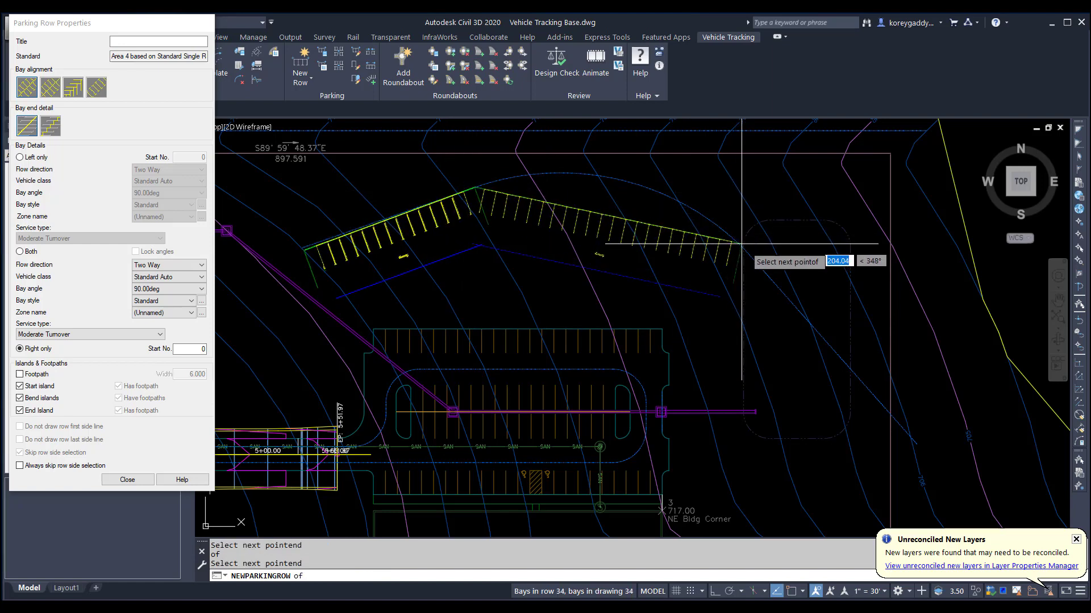
pyautogui.click(744, 250)
pyautogui.write('end')
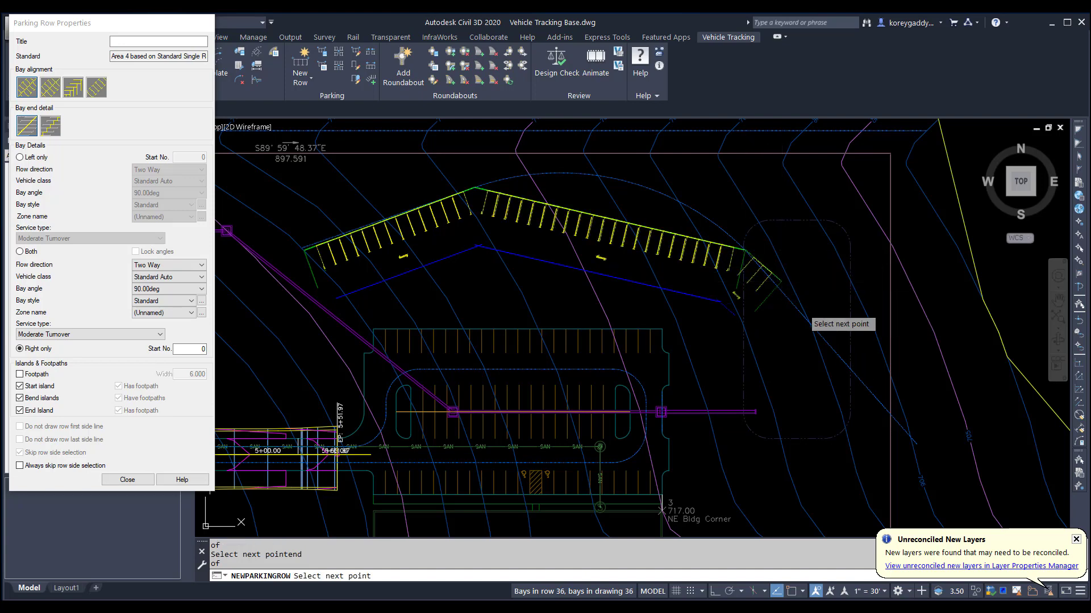
pyautogui.press('Return')
pyautogui.click(913, 447)
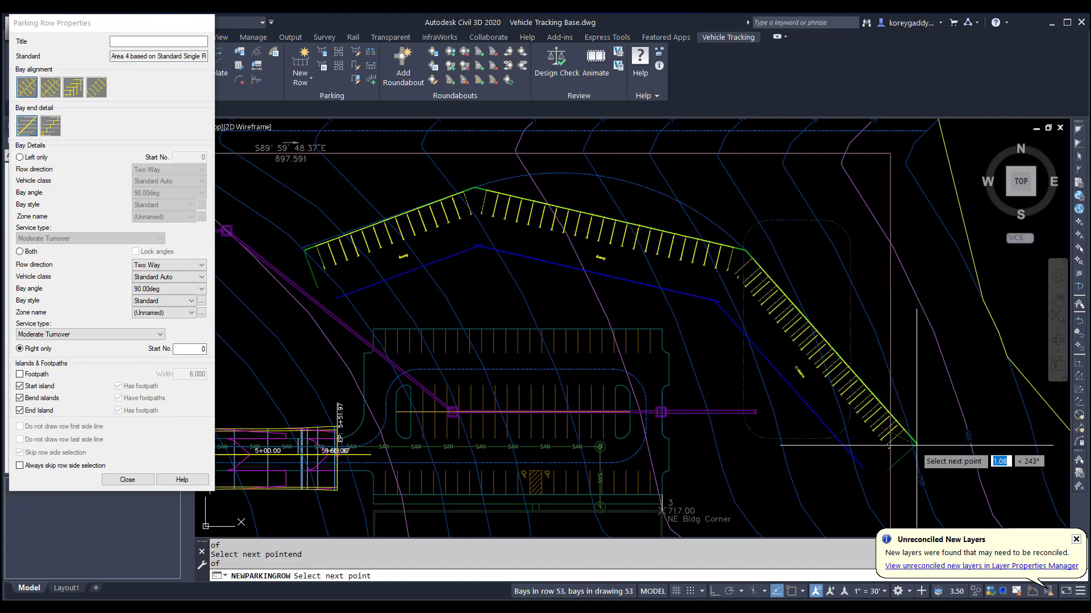
pyautogui.press('Return')
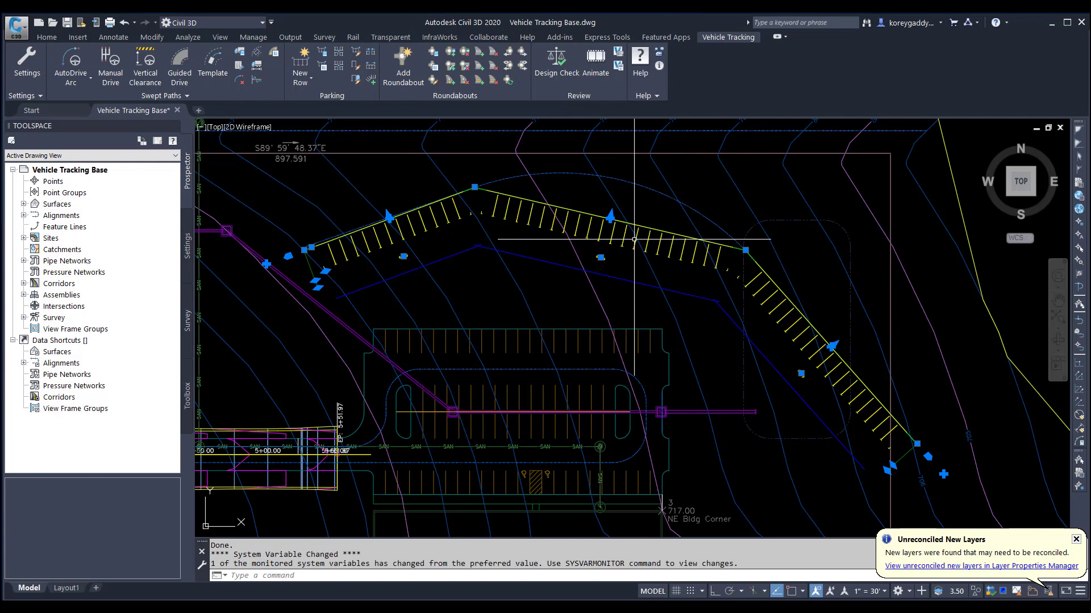
# - Move the row's middle grip to the nearest point on the curved line to arc it
pyautogui.click(610, 216)
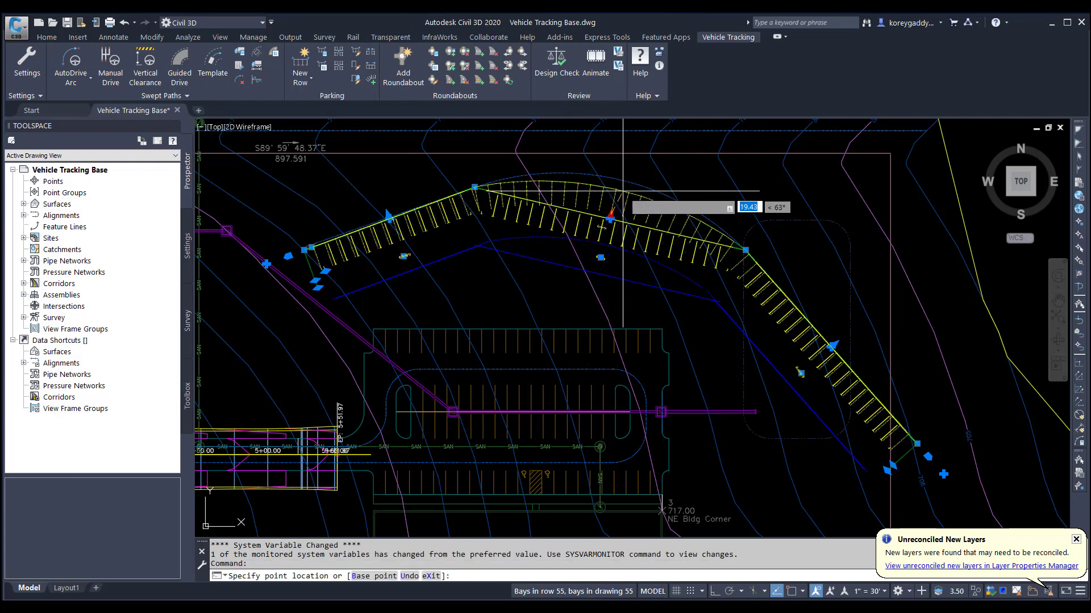
pyautogui.write('nea')
pyautogui.press('Return')
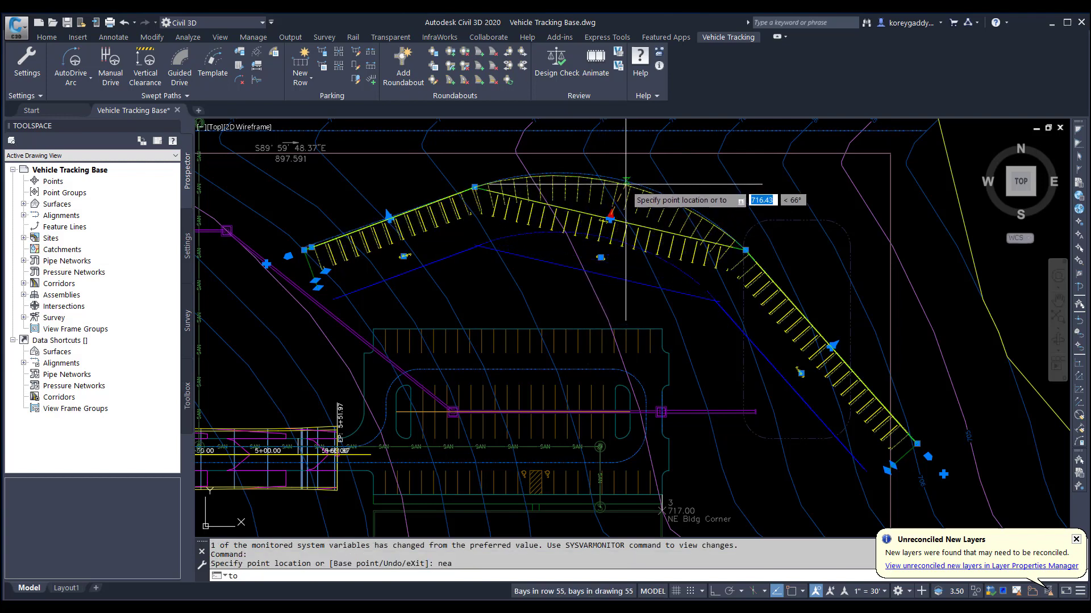
pyautogui.click(642, 184)
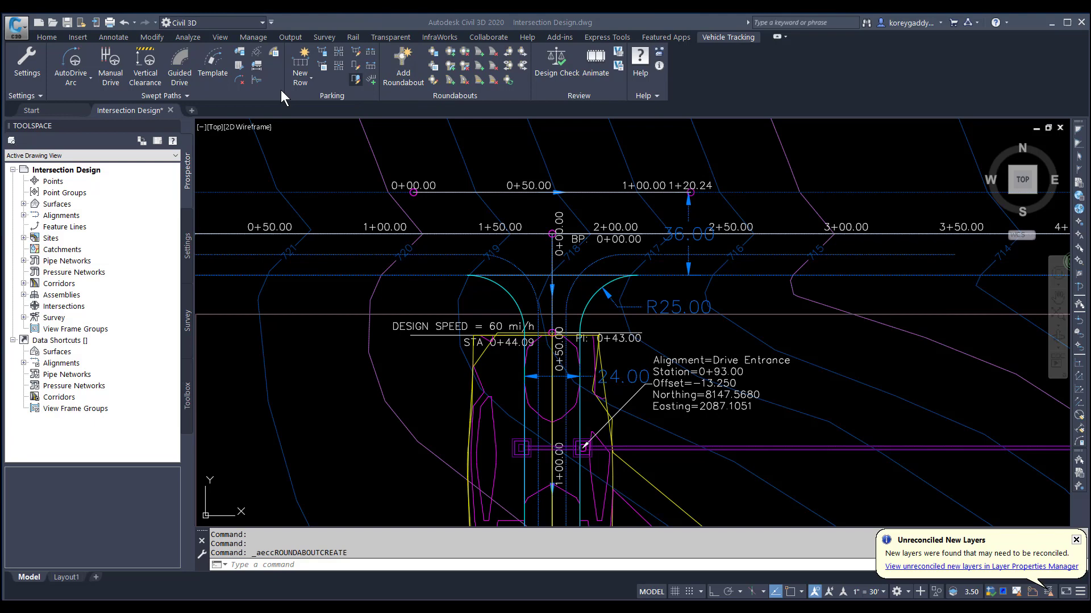
# - Start a roundabout using the FHWA 2010 Rural Single Lane standard, accepting drawing settings and scale
pyautogui.click(408, 60)
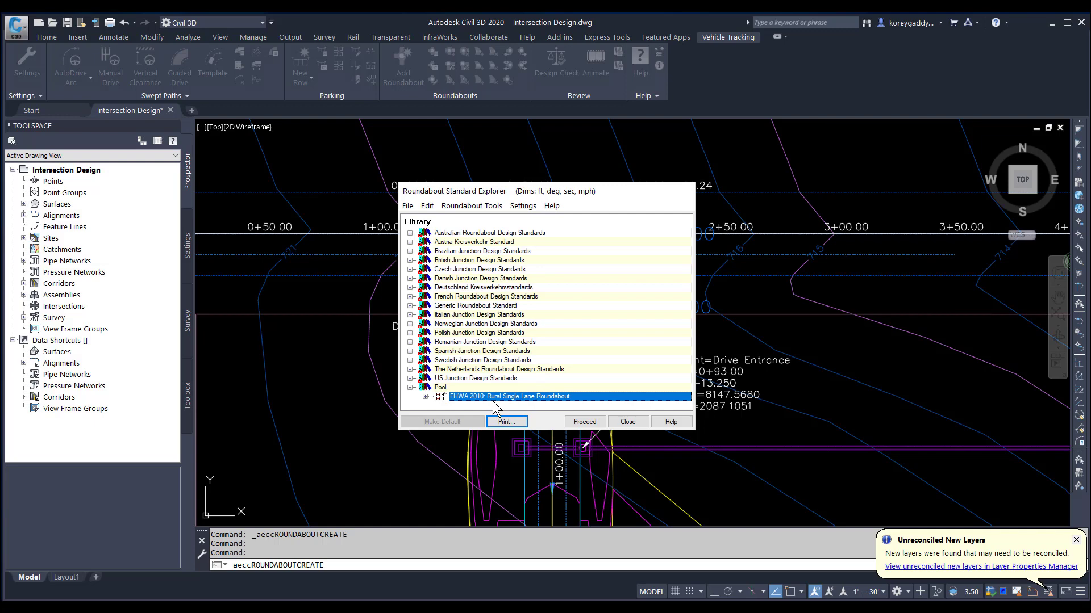
pyautogui.click(585, 421)
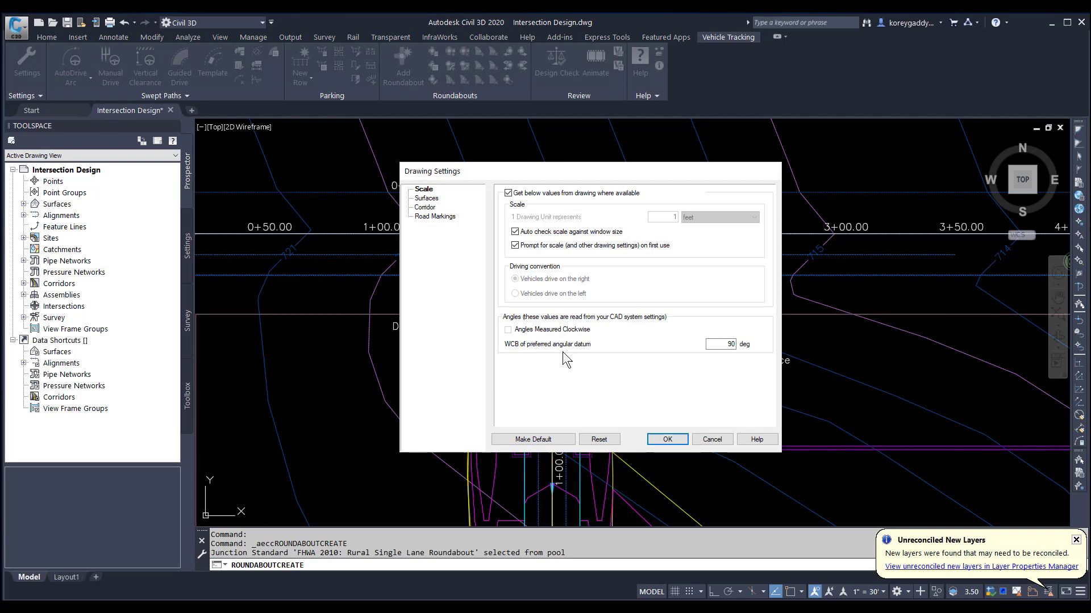
pyautogui.click(669, 439)
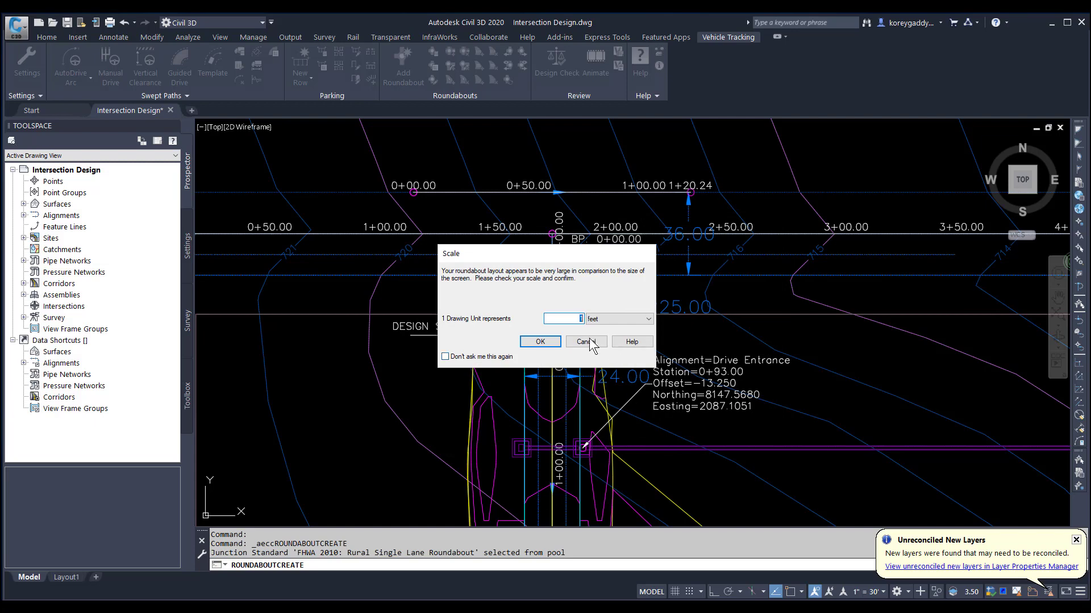
pyautogui.click(540, 341)
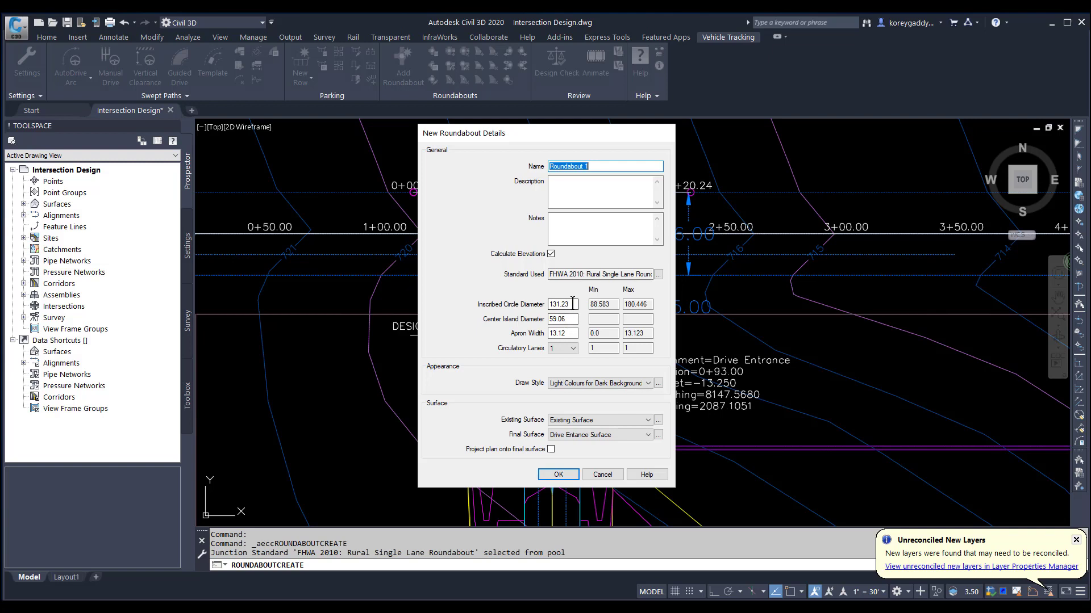
# - Enter a centre island diameter of 30, giving a 102.17 inscribed circle, and accept Roundabout 1
pyautogui.doubleClick(574, 318)
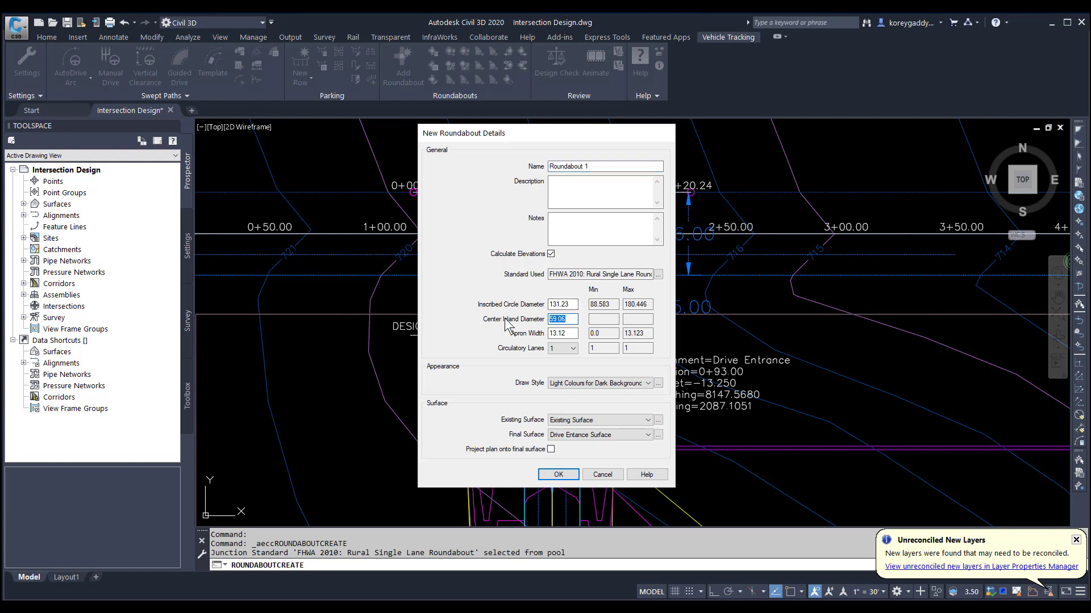
pyautogui.write('30')
pyautogui.moveTo(573, 334); pyautogui.dragTo(557, 336)
pyautogui.doubleClick(557, 335)
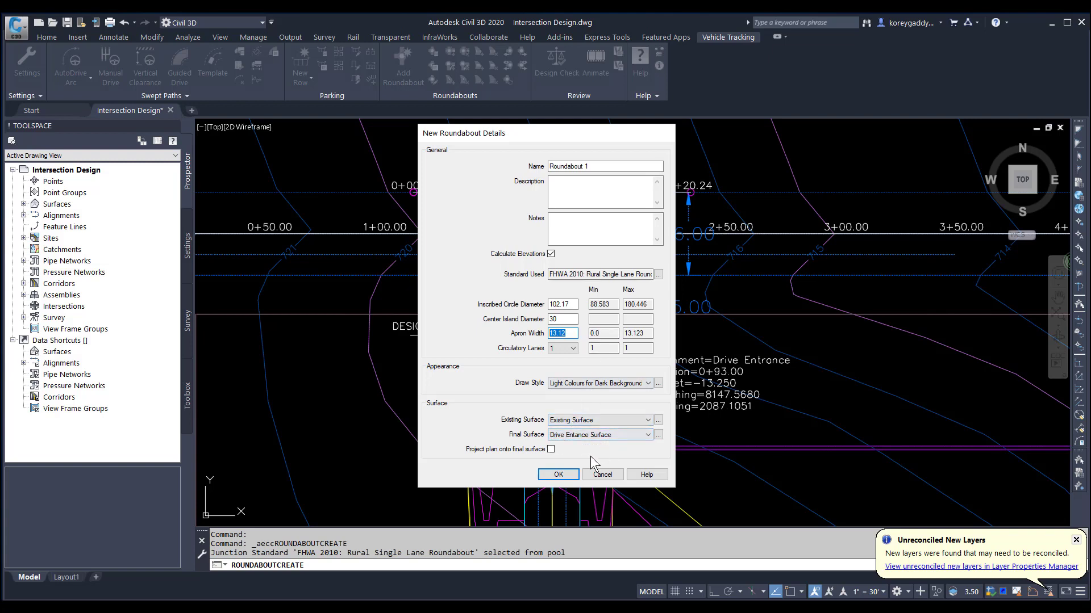
pyautogui.click(565, 475)
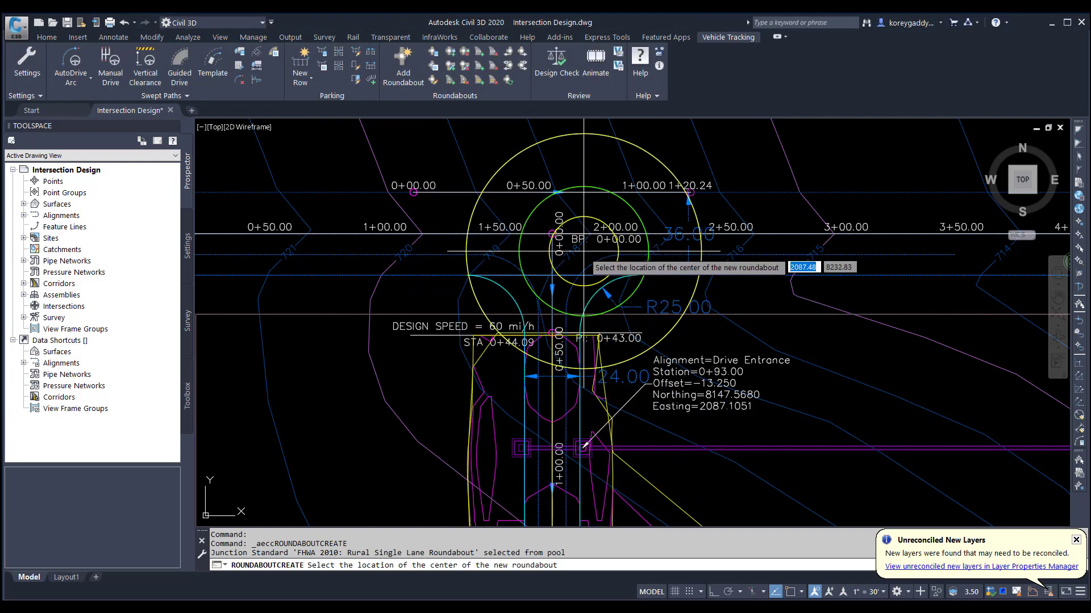
# - Place the Roundabout 1 centre at the road endpoint near station 2+00
pyautogui.write('end')
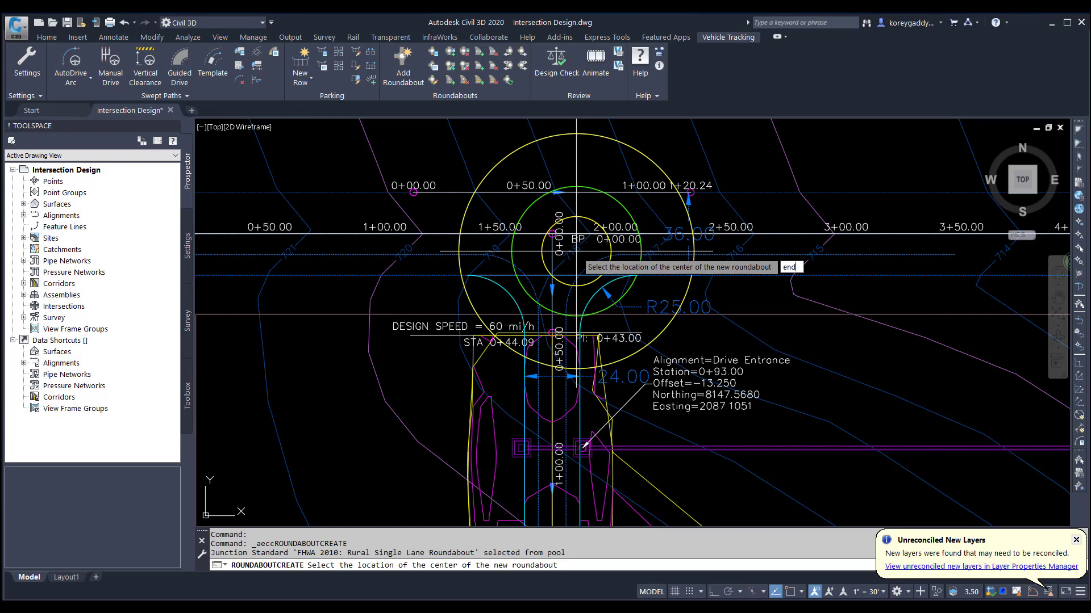
pyautogui.press('Return')
pyautogui.click(554, 238)
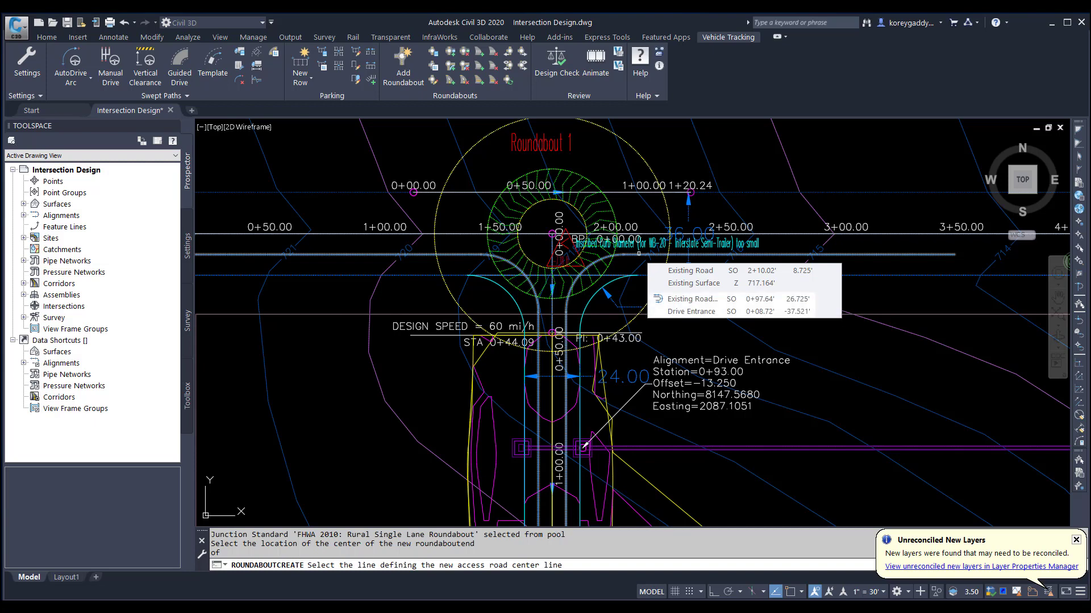
# - Add the western existing-road arm with approaching and departing lane widths of 18
pyautogui.click(351, 234)
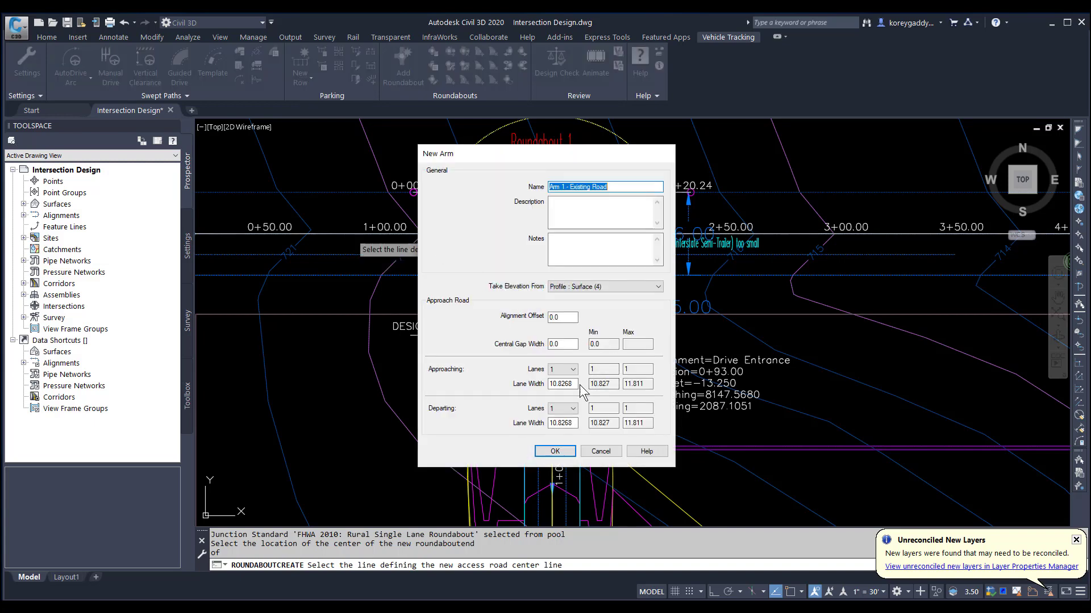
pyautogui.moveTo(573, 387); pyautogui.dragTo(541, 390)
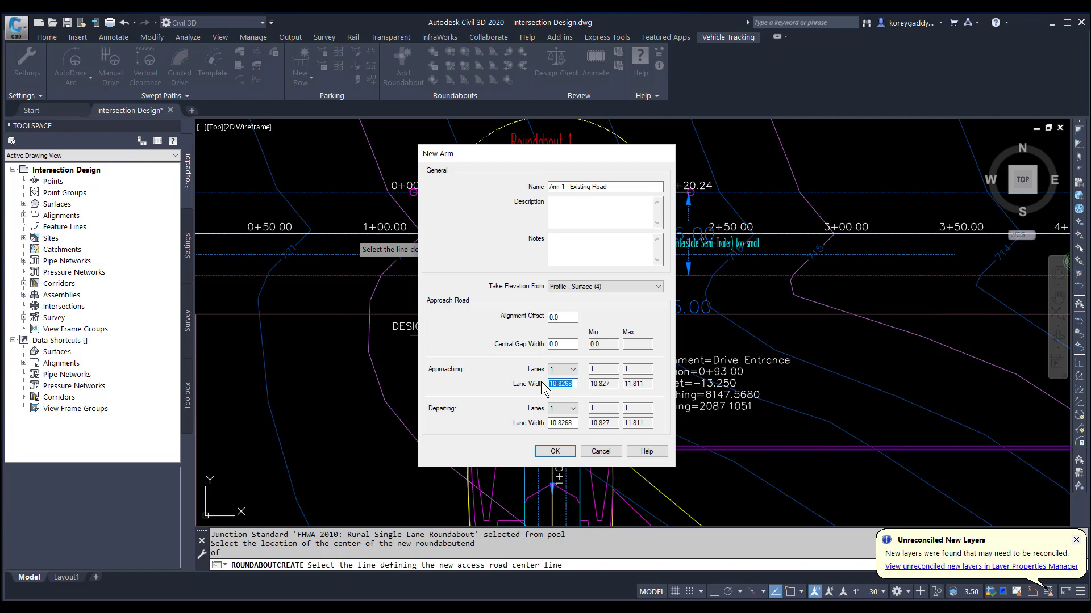
pyautogui.write('18')
pyautogui.moveTo(570, 426); pyautogui.dragTo(515, 428)
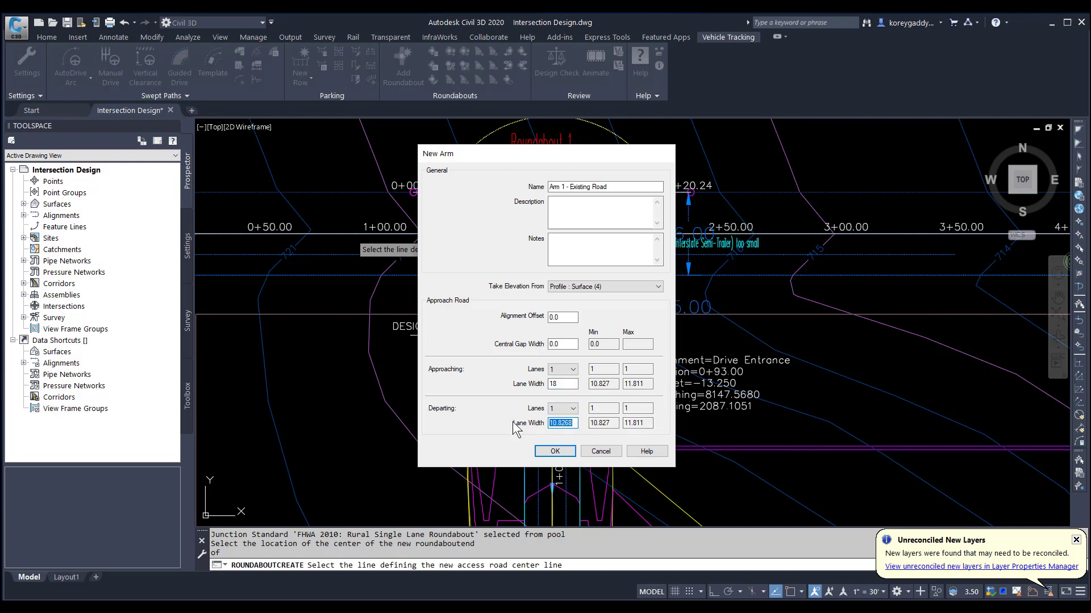
pyautogui.write('18')
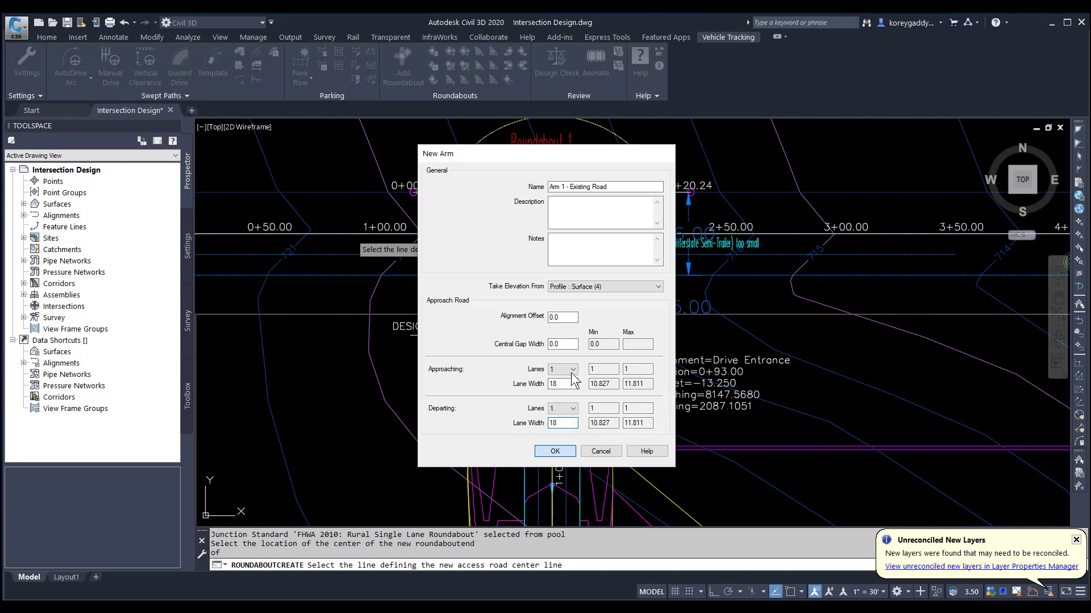
pyautogui.press('Return')
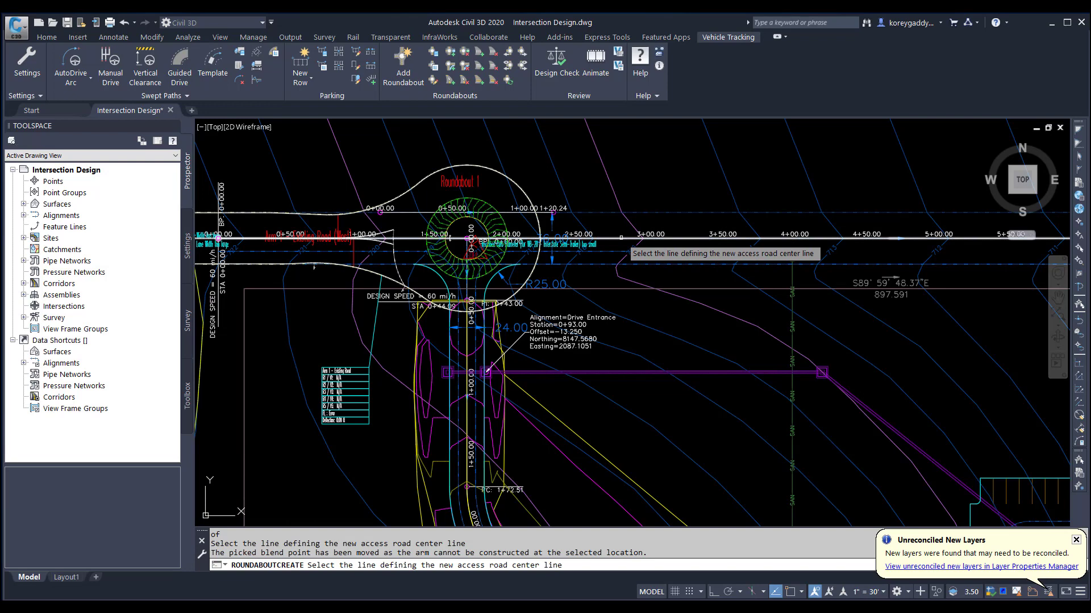
# - Add the eastern existing-road arm with an 18 approaching lane width
pyautogui.click(621, 237)
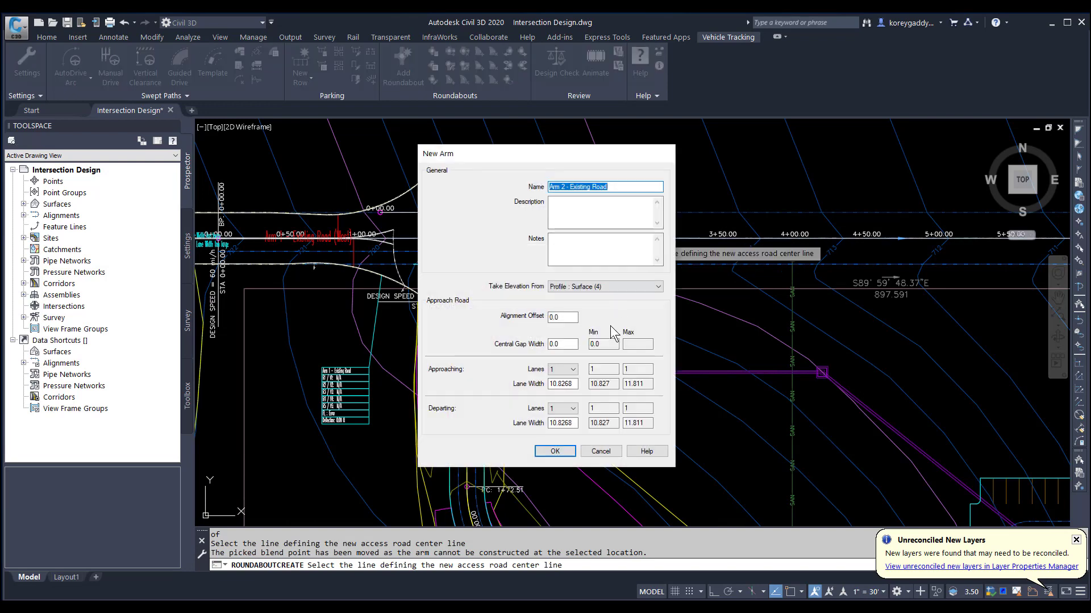
pyautogui.moveTo(576, 384); pyautogui.dragTo(503, 381)
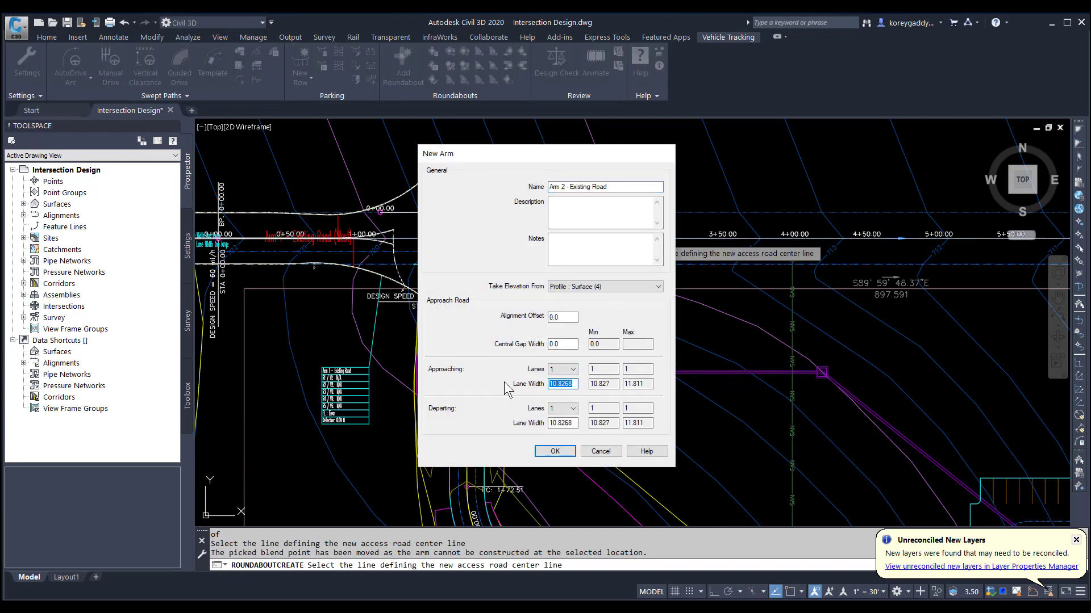
pyautogui.write('18')
pyautogui.moveTo(575, 423); pyautogui.dragTo(536, 427)
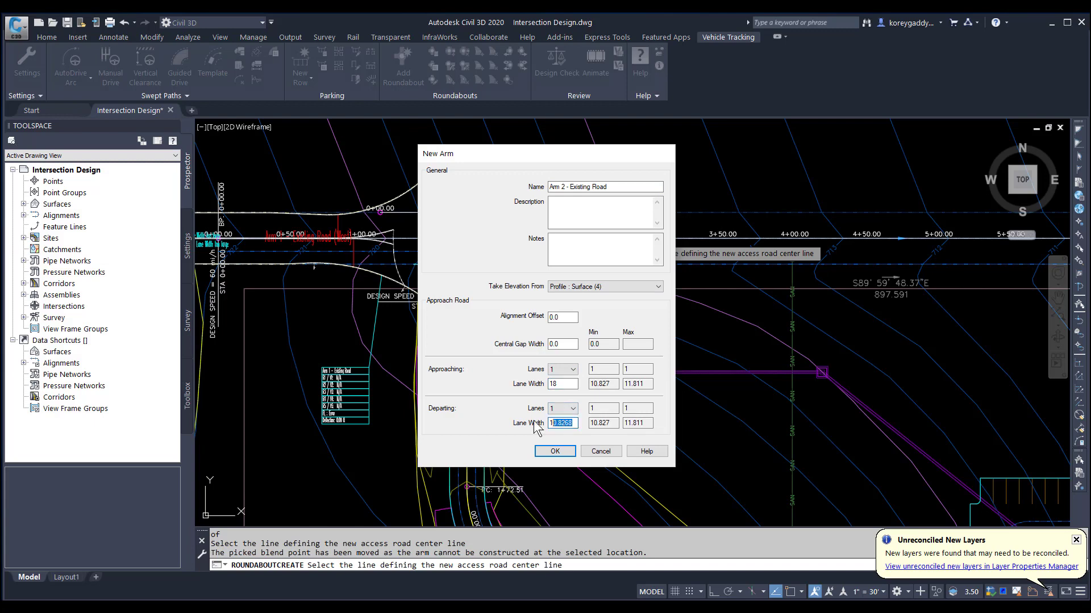
pyautogui.press('BackSpace')
pyautogui.press('BackSpace')
pyautogui.click(570, 455)
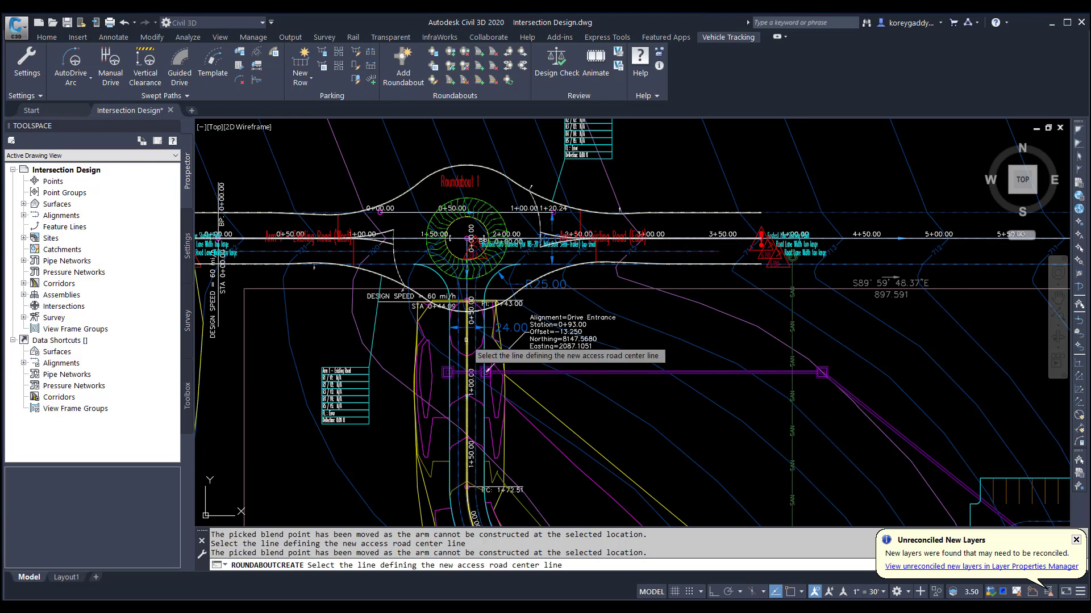
# - Add the Drive Entrance arm with approaching and departing lane widths of 12
pyautogui.click(466, 340)
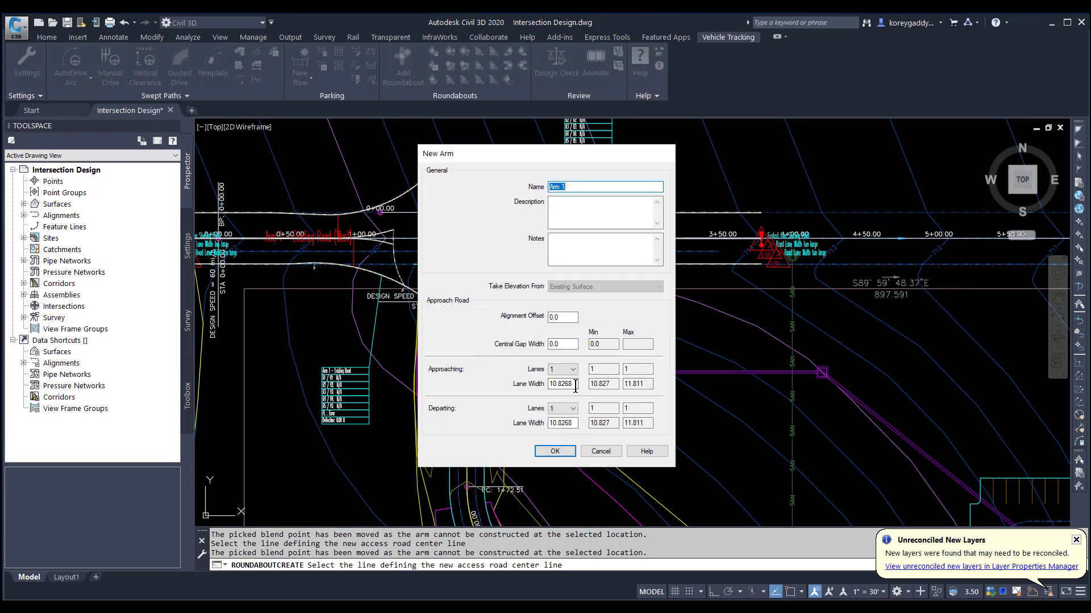
pyautogui.doubleClick(575, 385)
pyautogui.write('12')
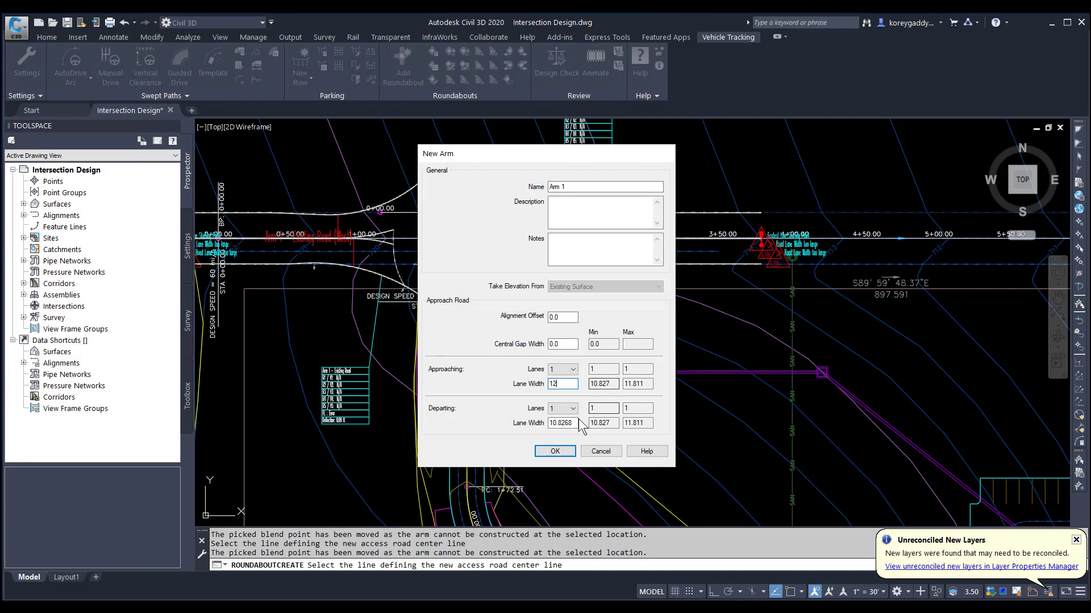
pyautogui.doubleClick(554, 423)
pyautogui.write('12')
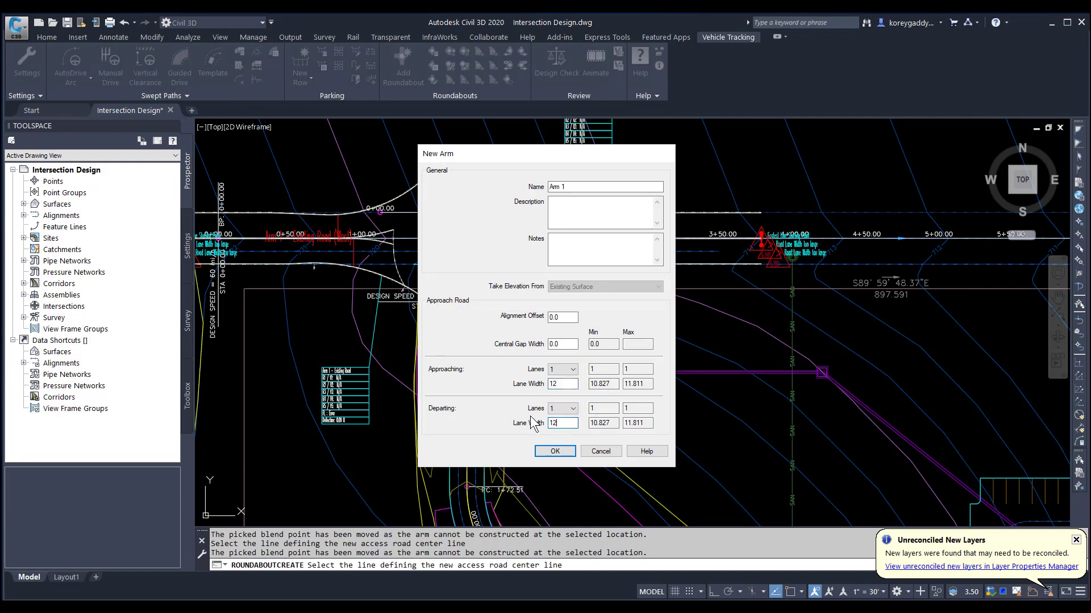
pyautogui.click(555, 451)
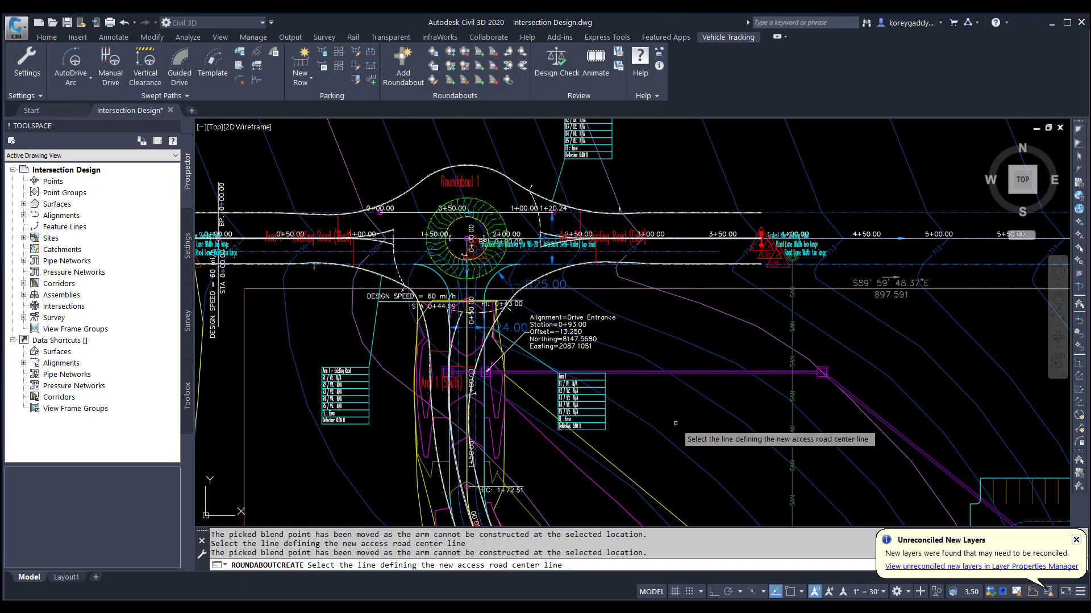
# - Finish creating the three-arm roundabout with the south arm and parking area in view
pyautogui.moveTo(637, 388); pyautogui.dragTo(558, 285, button='middle')
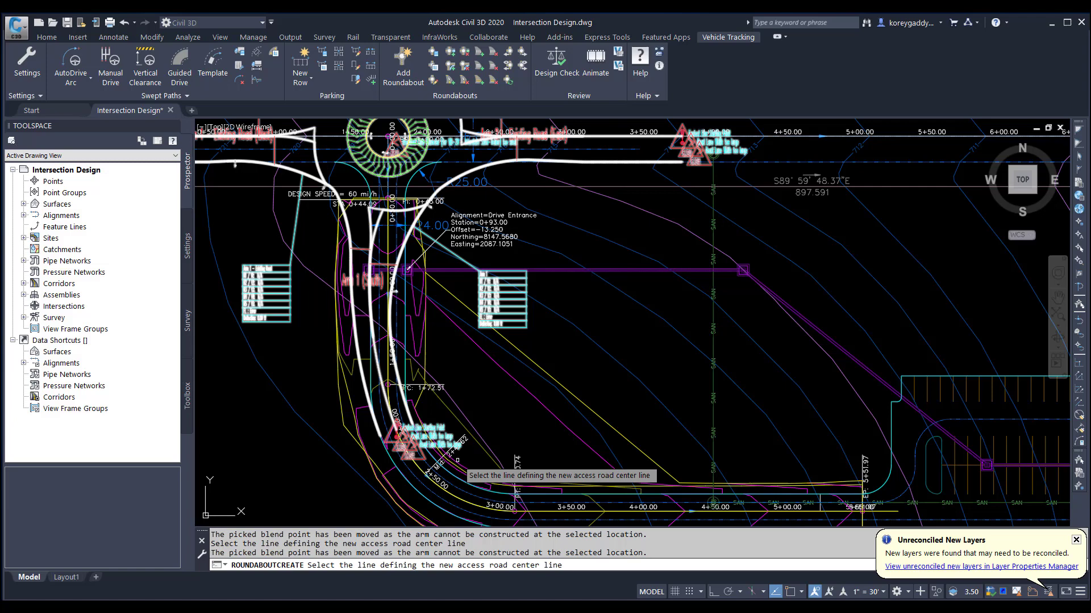
pyautogui.scroll(-2, 458, 460)
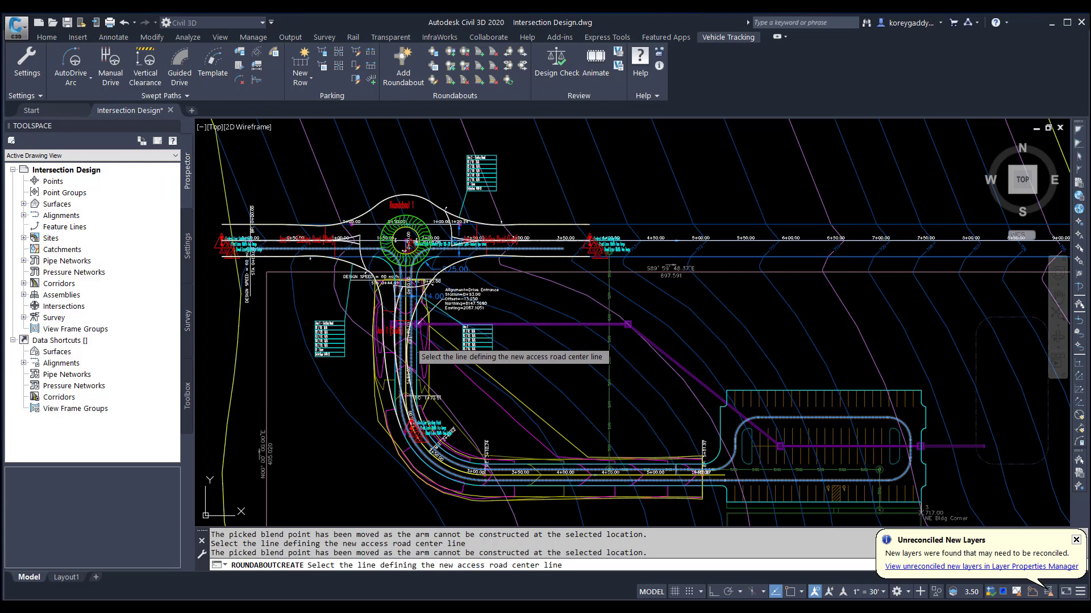
pyautogui.click(410, 341)
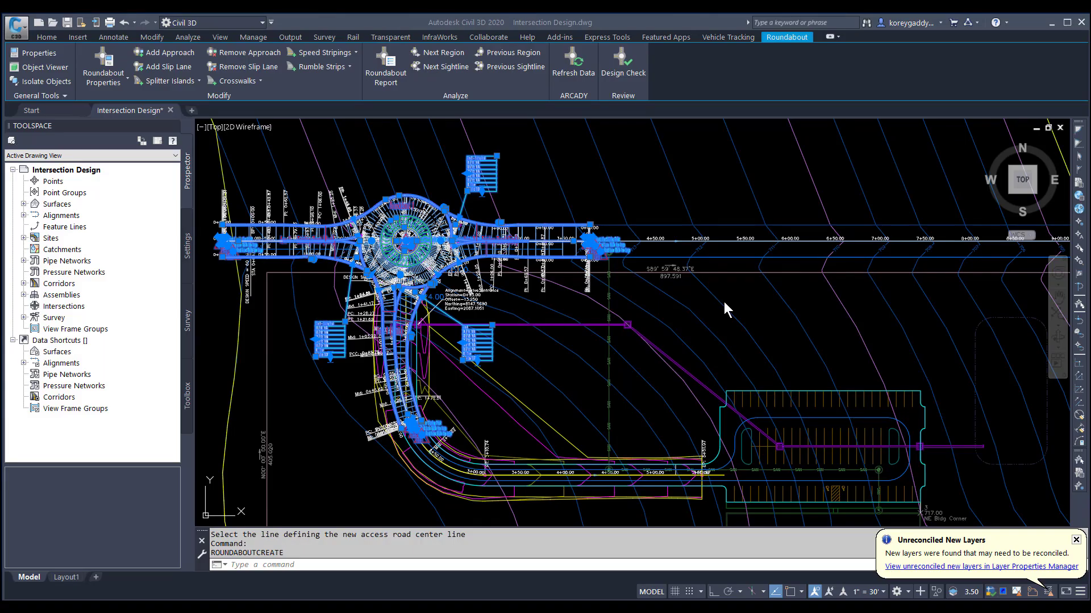